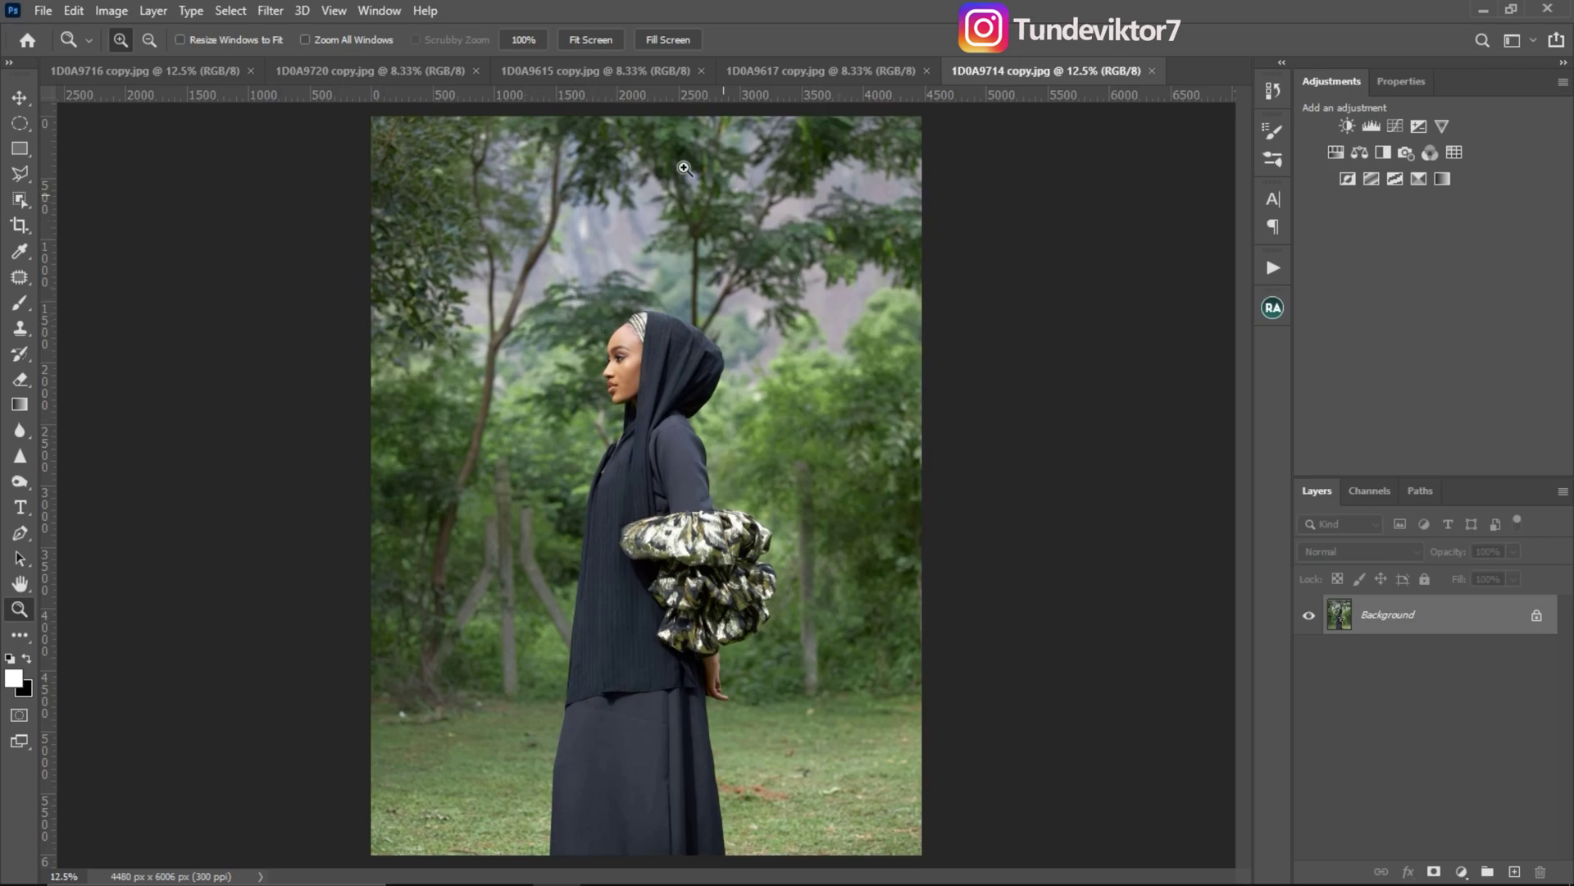
# Look through the open portraits, return to 1D0A9714 copy.jpg and show the Filter menu.
pyautogui.click(332, 71)
pyautogui.click(181, 71)
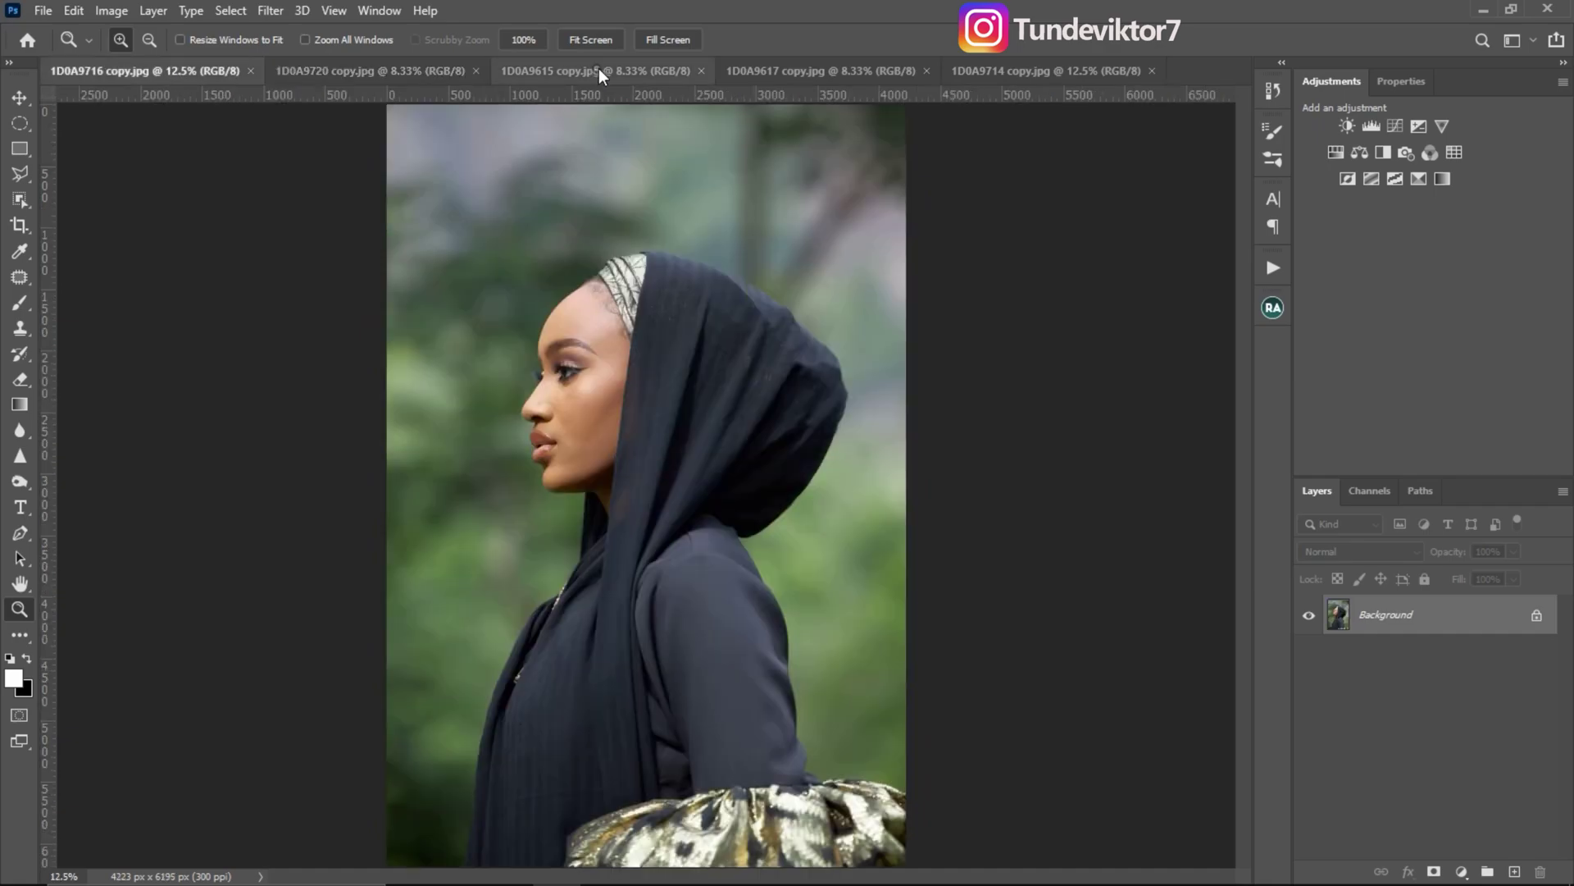
pyautogui.click(601, 72)
pyautogui.click(788, 70)
pyautogui.click(1033, 70)
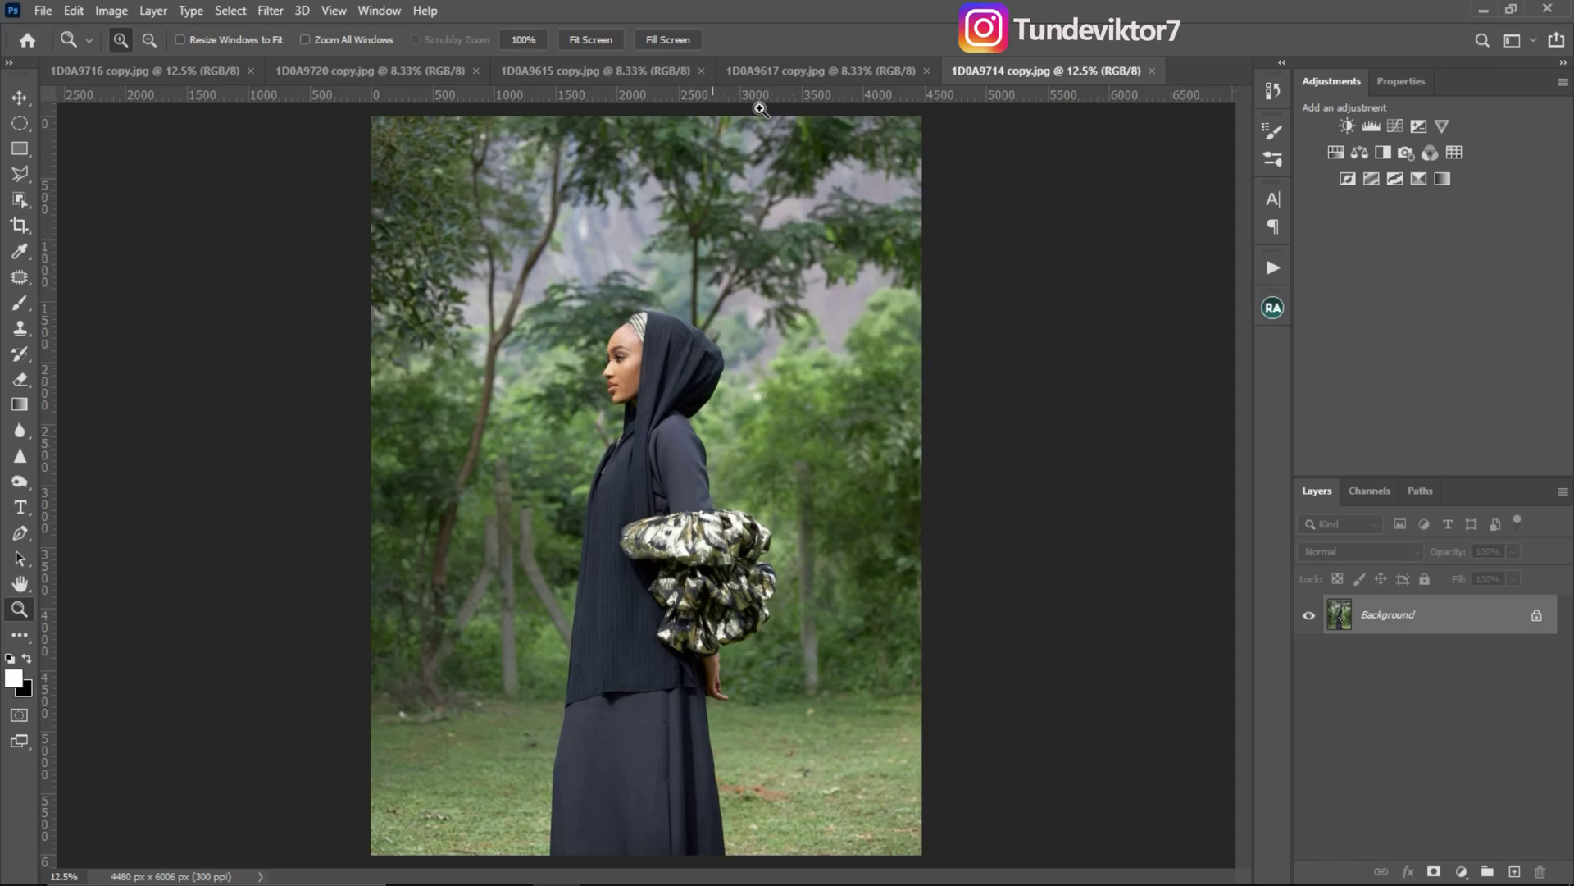
pyautogui.click(272, 11)
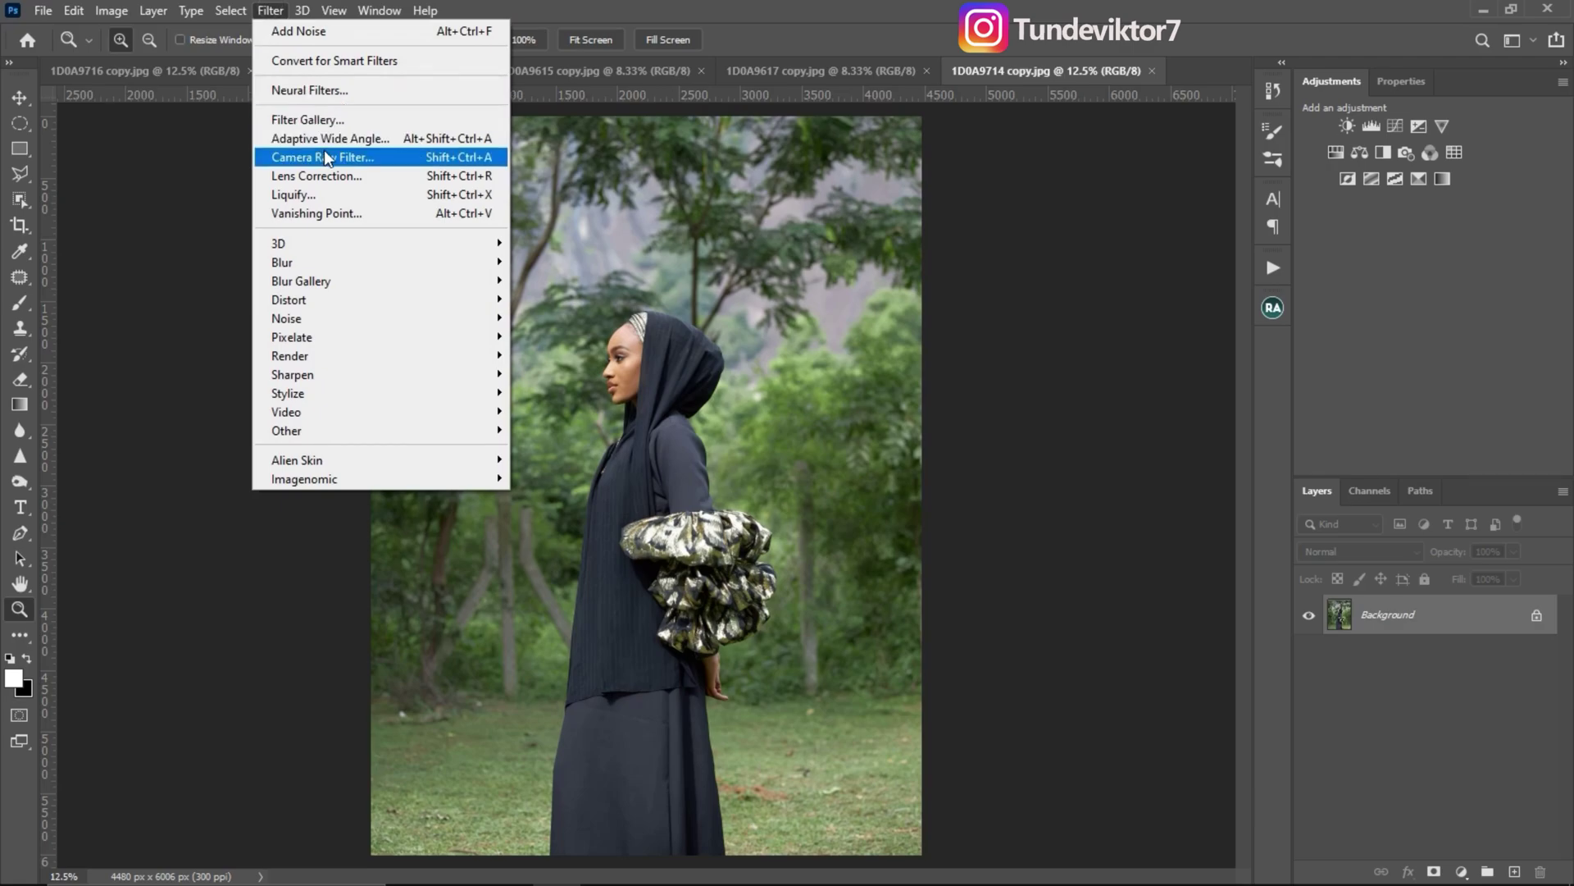
# In Camera Raw Basic, set Temperature +9, Highlights -37, Shadows +12, Whites +7, Blacks -11, Vibrance +15.
pyautogui.click(337, 160)
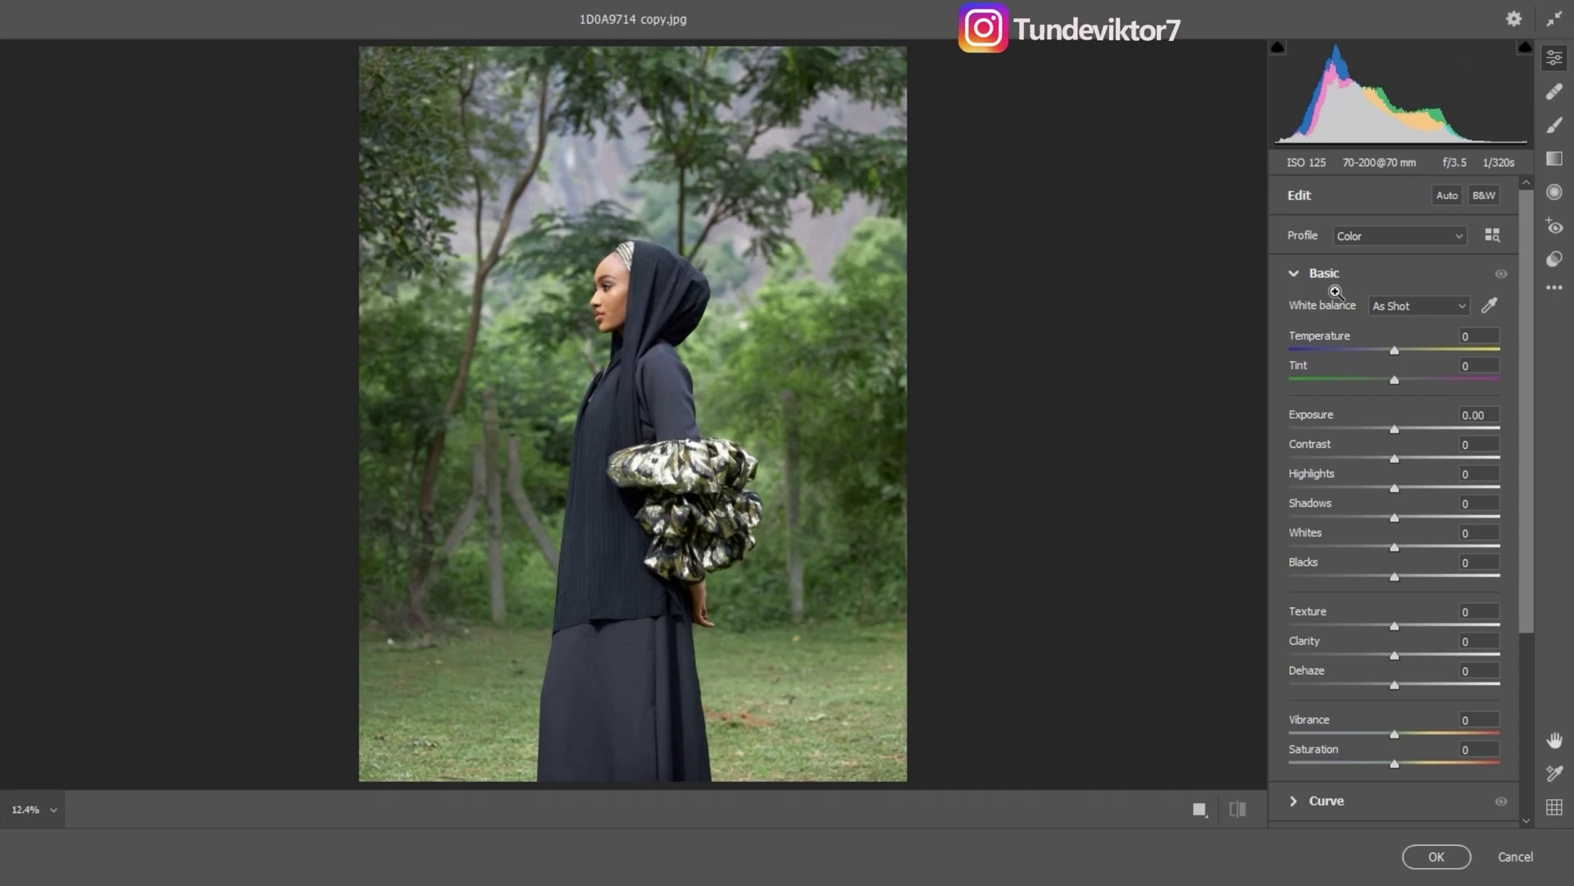
pyautogui.moveTo(1396, 355); pyautogui.dragTo(1404, 353)
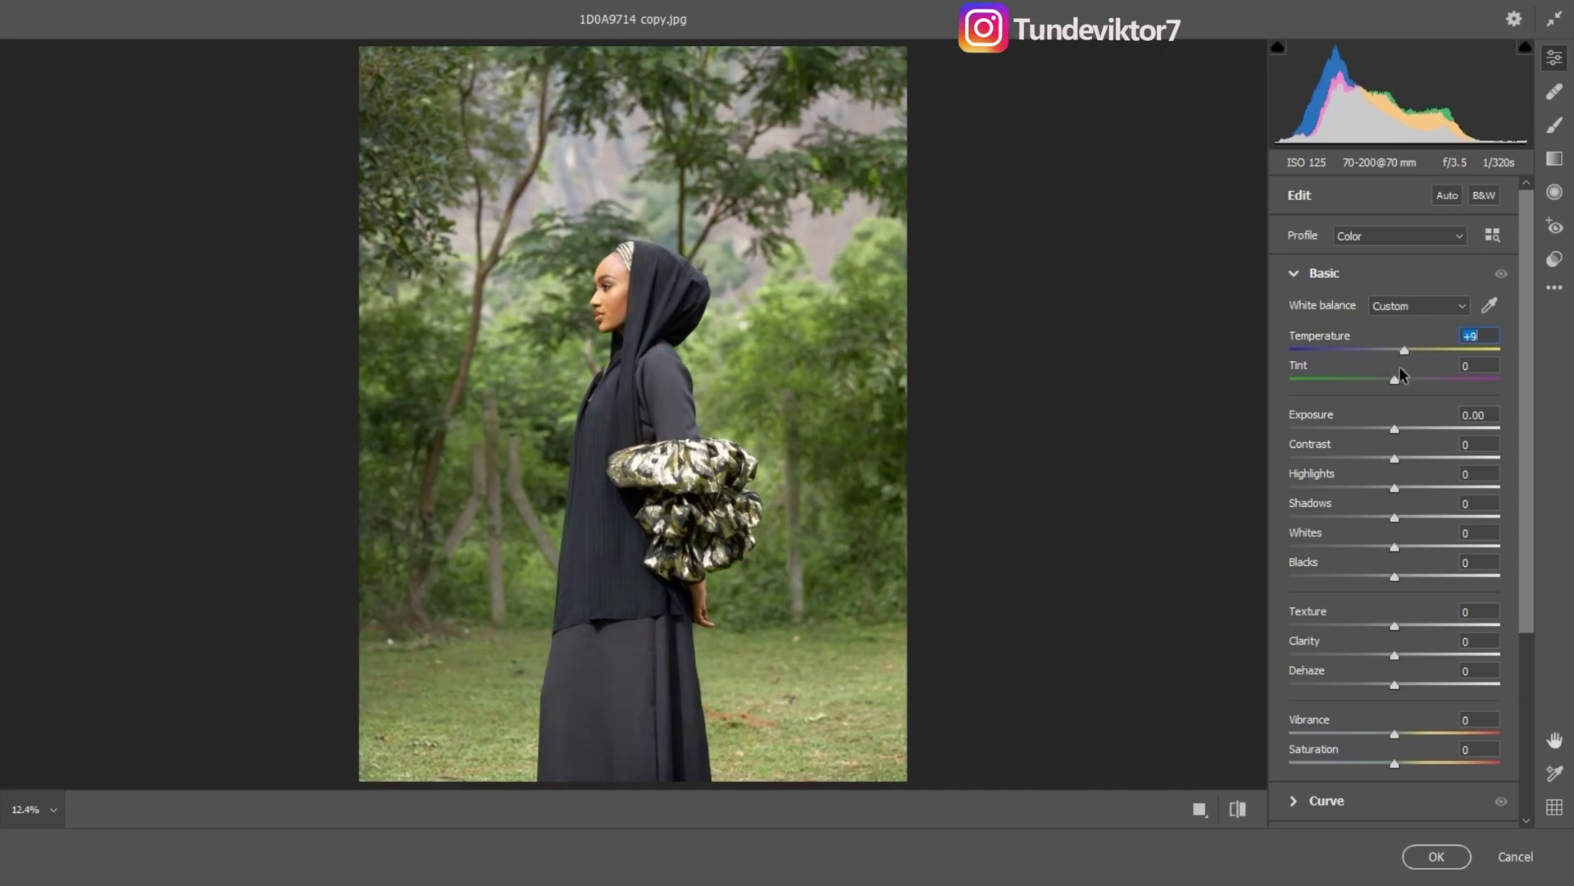
pyautogui.moveTo(1393, 488); pyautogui.dragTo(1383, 579)
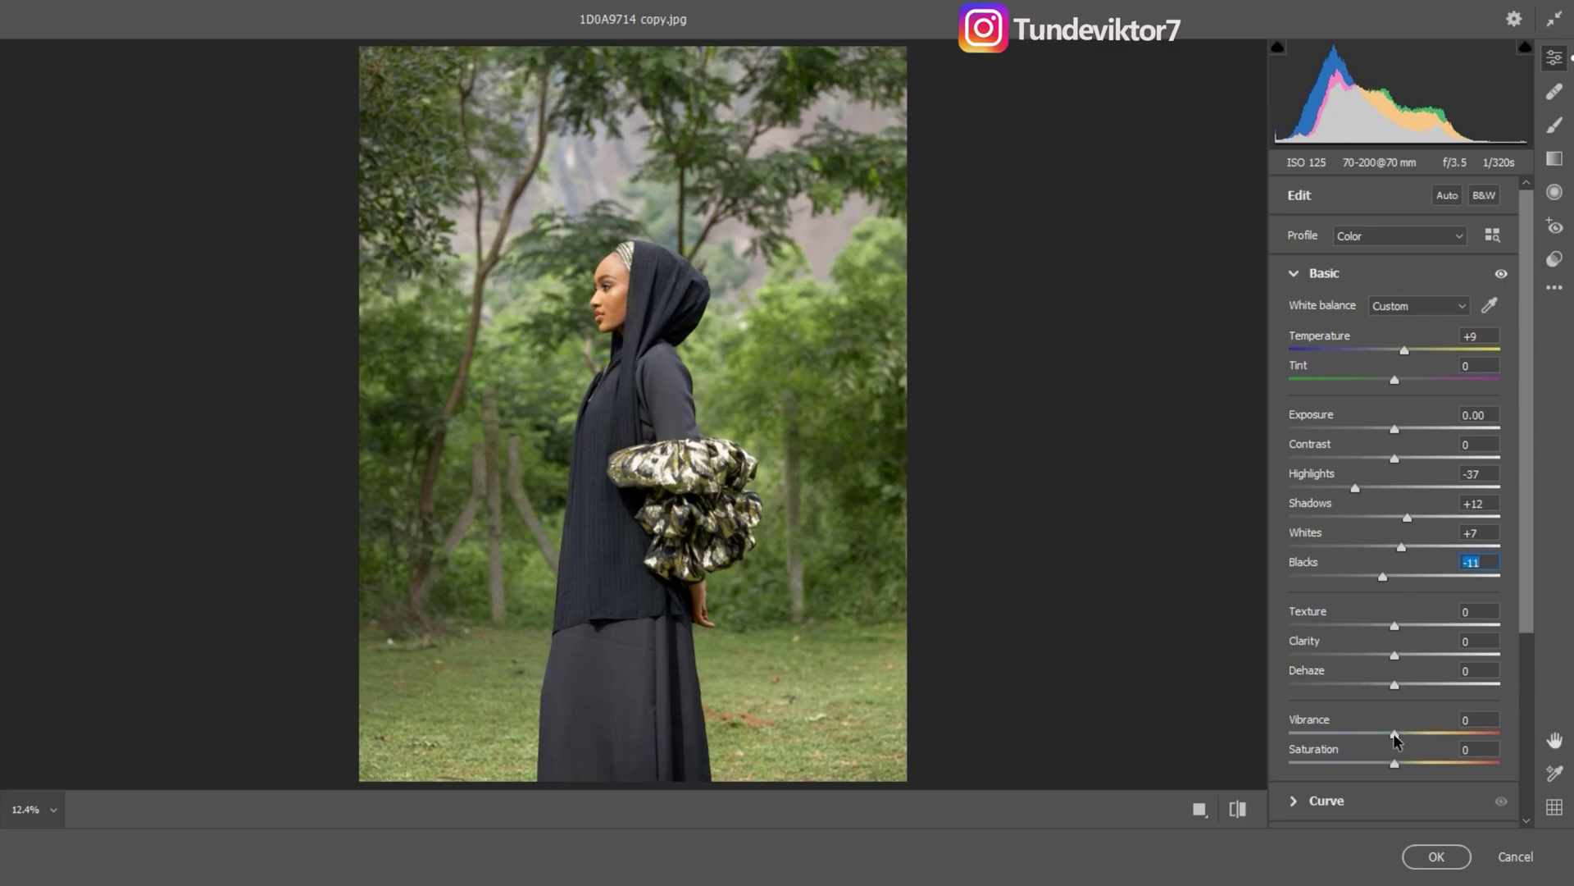
pyautogui.moveTo(1405, 736); pyautogui.dragTo(1411, 736)
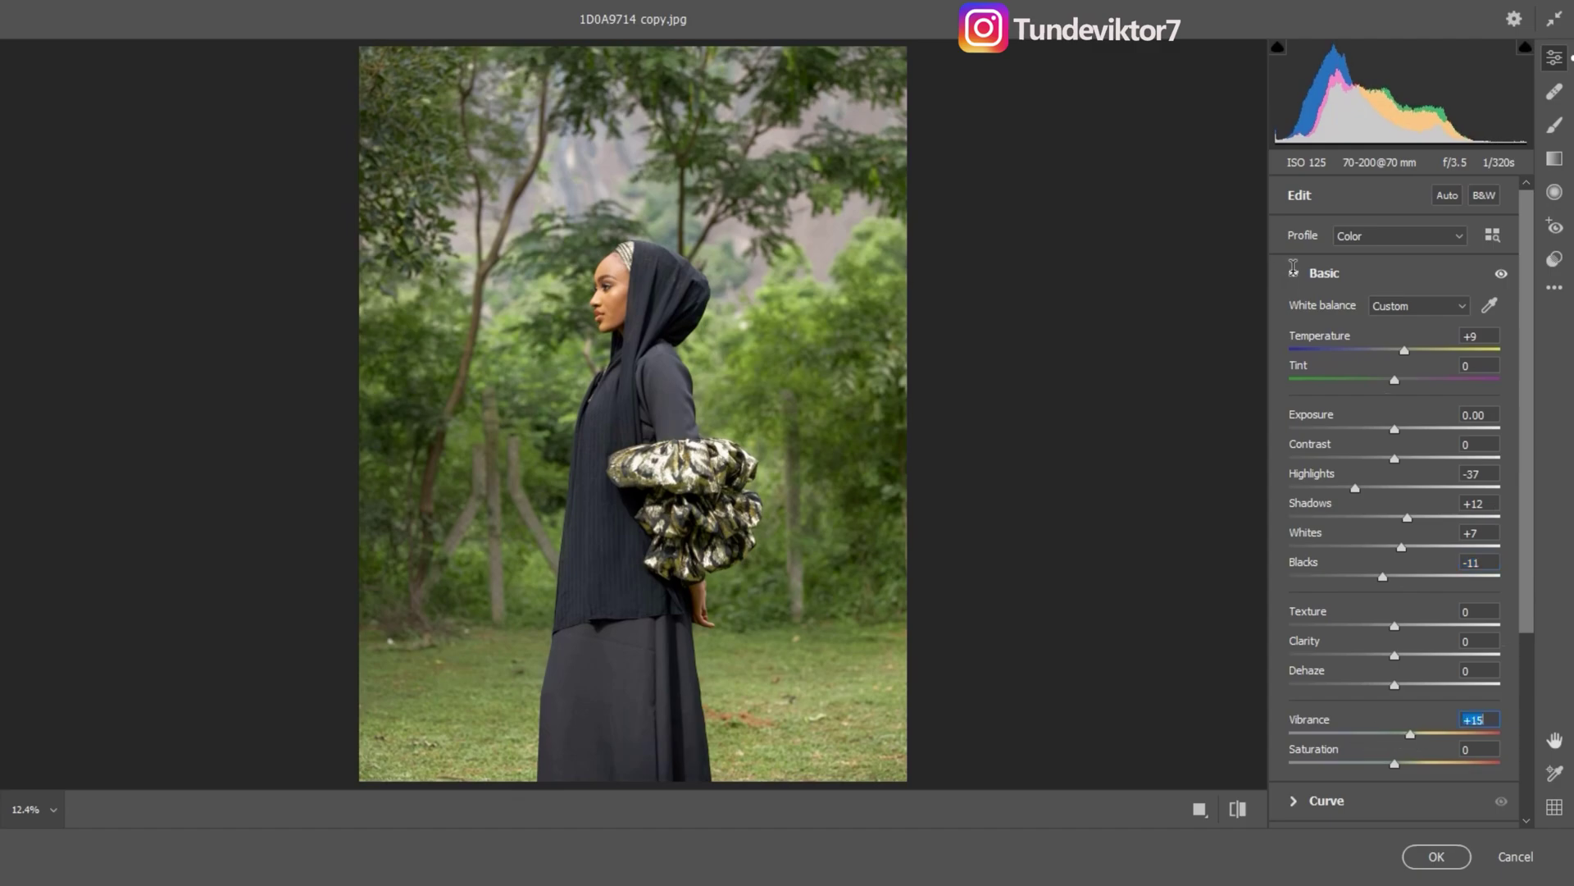
pyautogui.click(1298, 272)
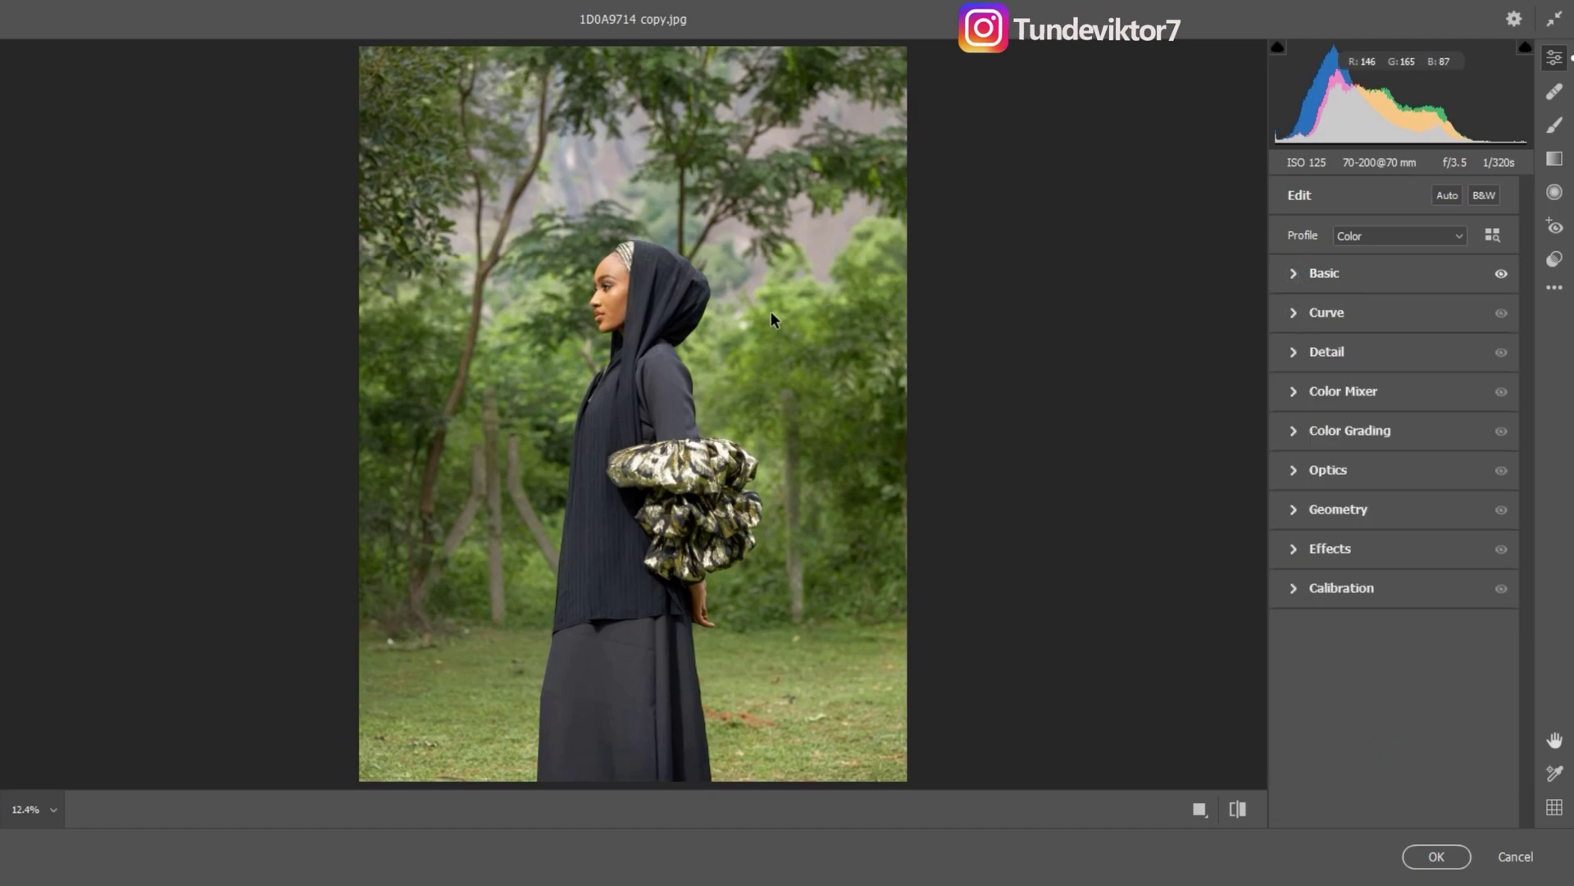
# Set Color Mixer hues to Greens -29, Yellows -26 and Oranges -6, checking the face at 100%.
pyautogui.click(1294, 393)
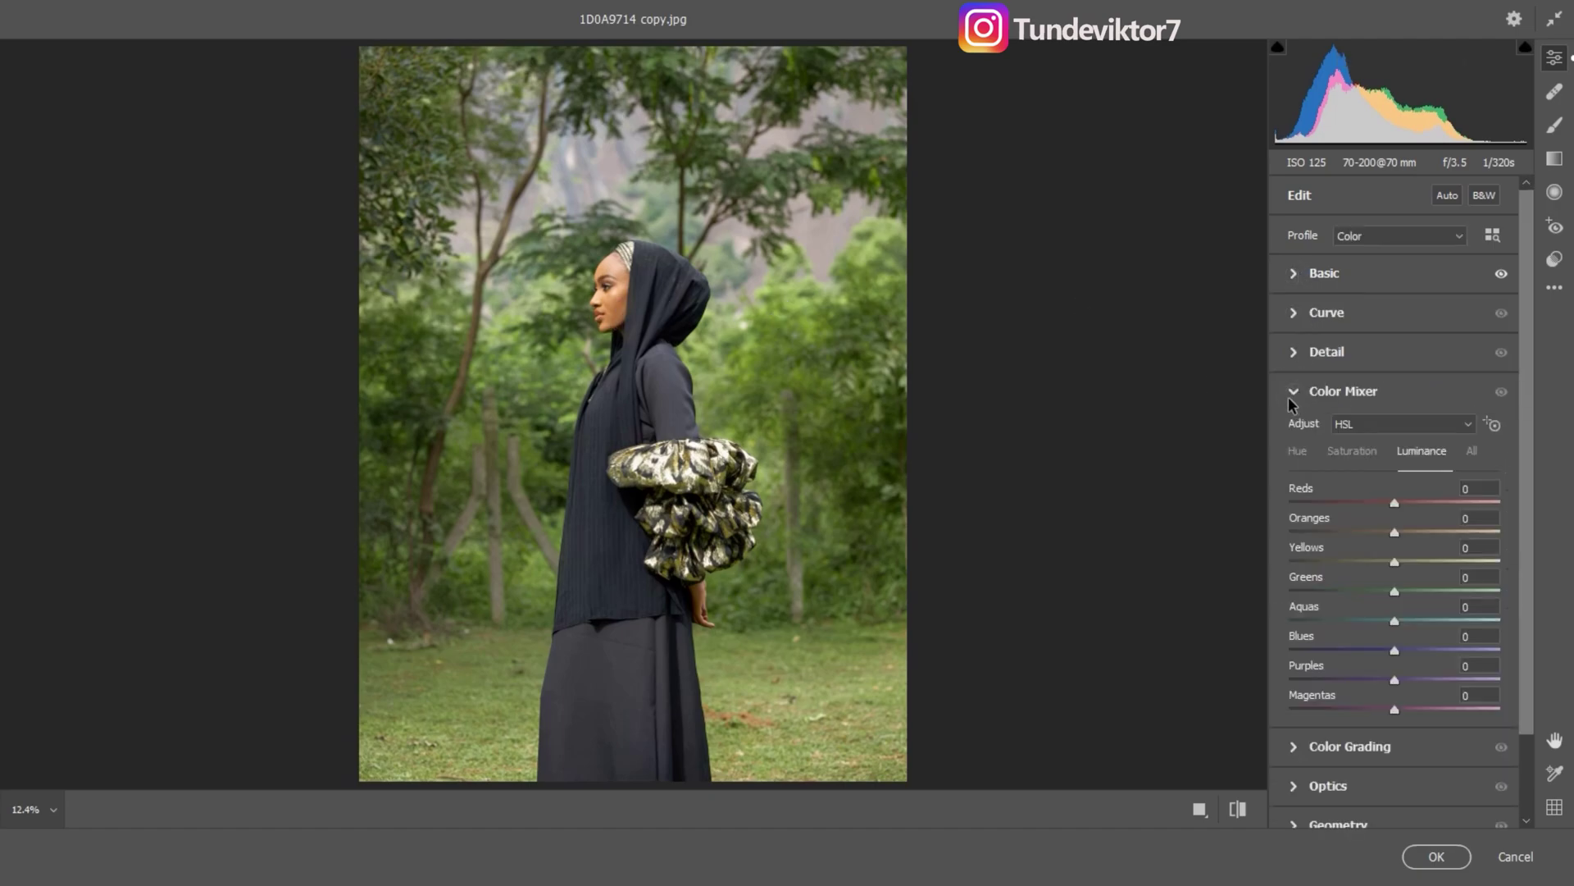
pyautogui.click(1298, 452)
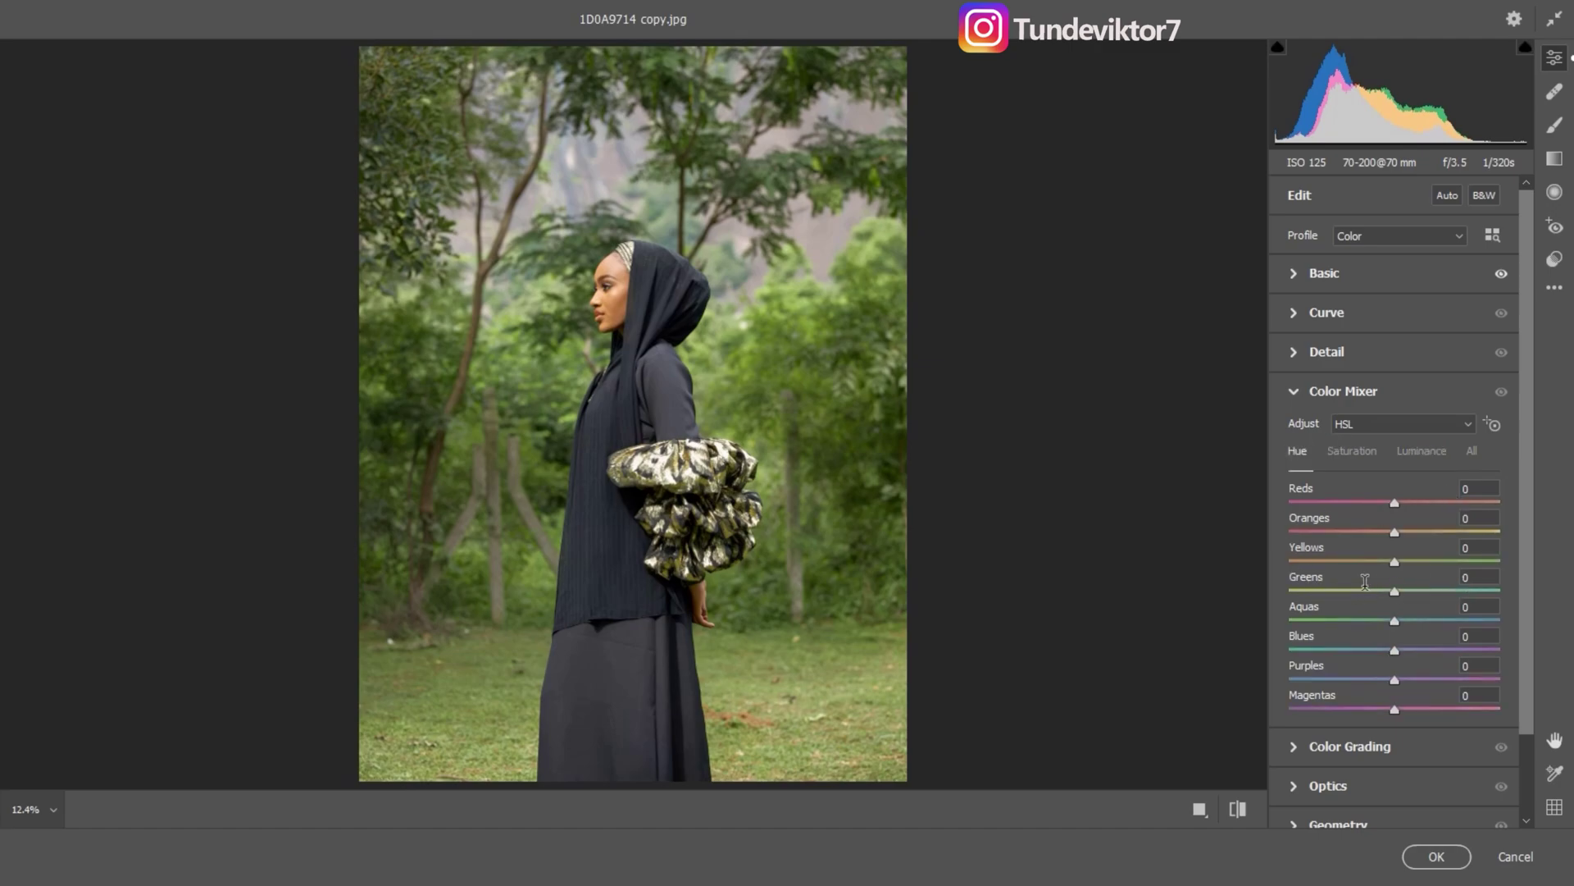
pyautogui.moveTo(1394, 587); pyautogui.dragTo(1363, 601)
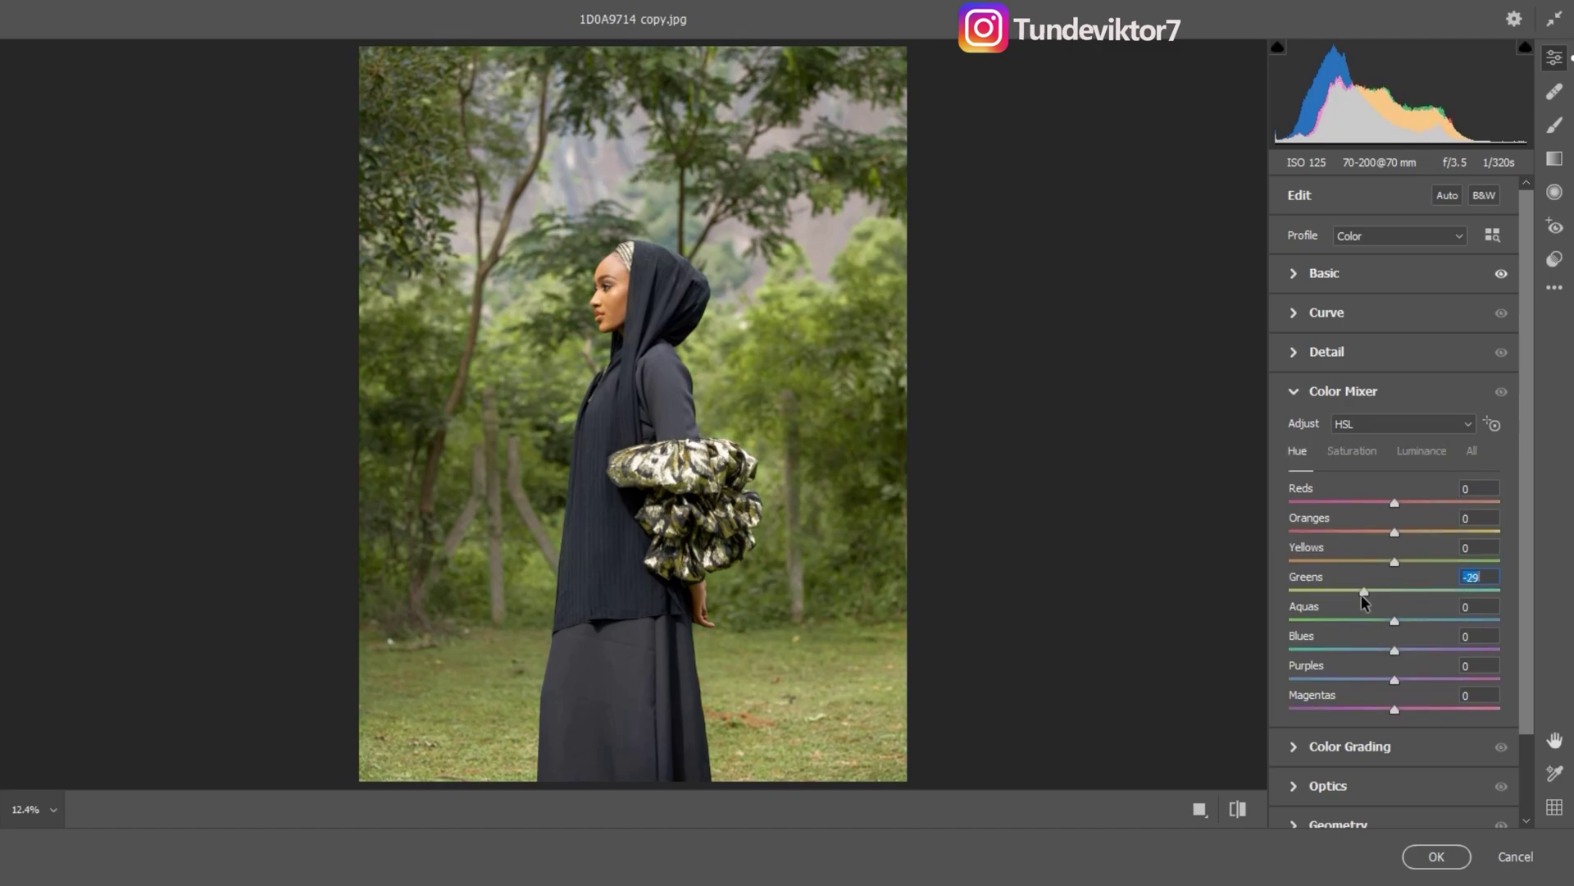
pyautogui.click(613, 294)
pyautogui.moveTo(720, 429); pyautogui.dragTo(713, 327)
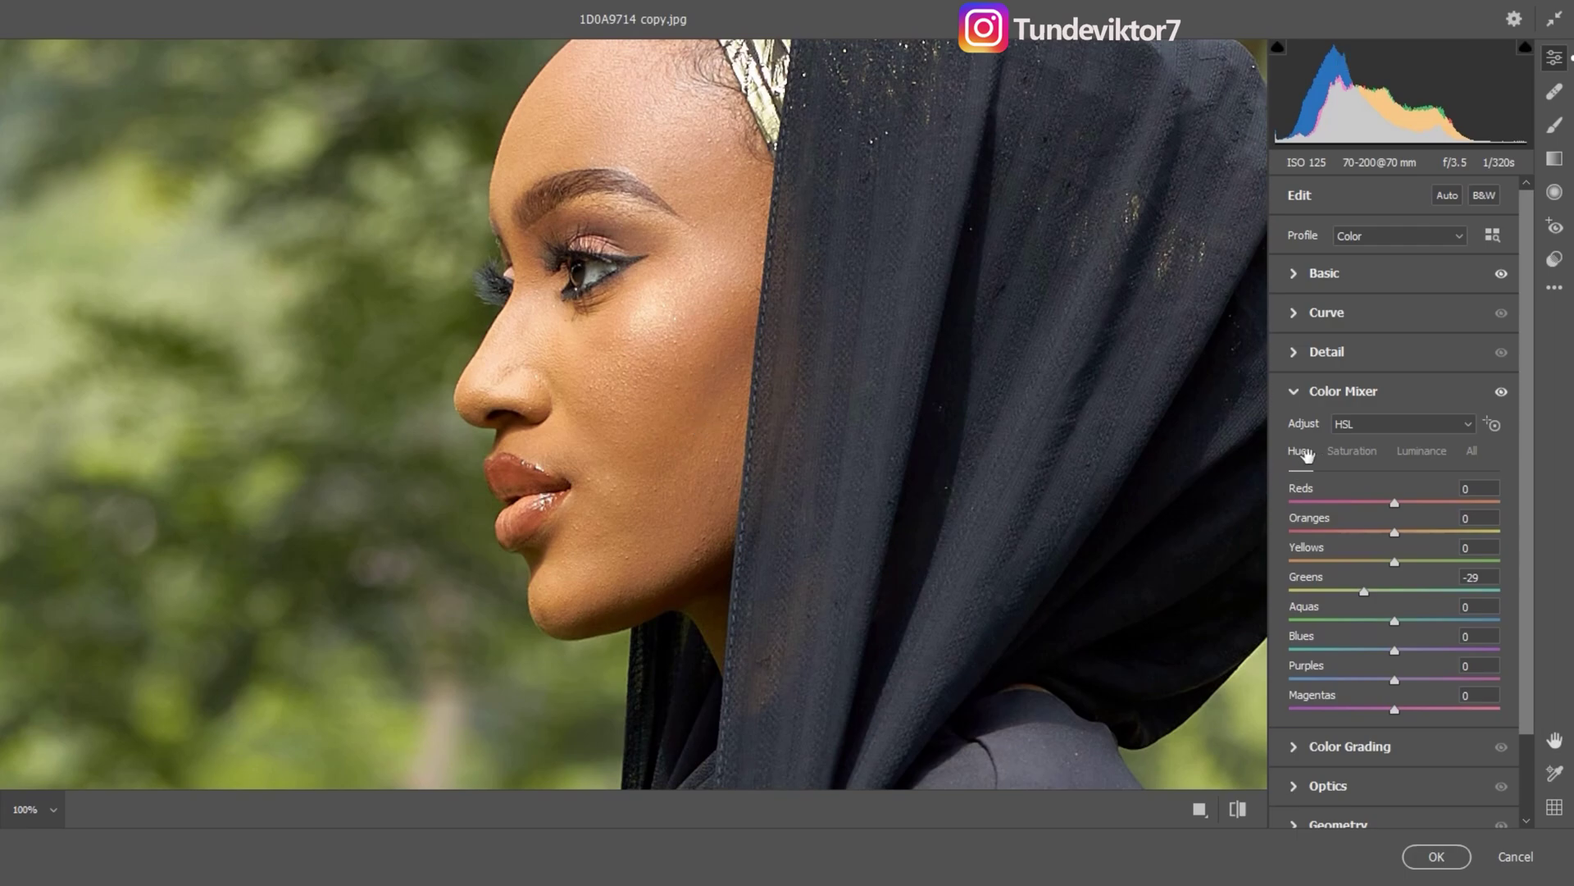
pyautogui.moveTo(1395, 562); pyautogui.dragTo(1384, 563)
pyautogui.moveTo(1395, 532); pyautogui.dragTo(1389, 537)
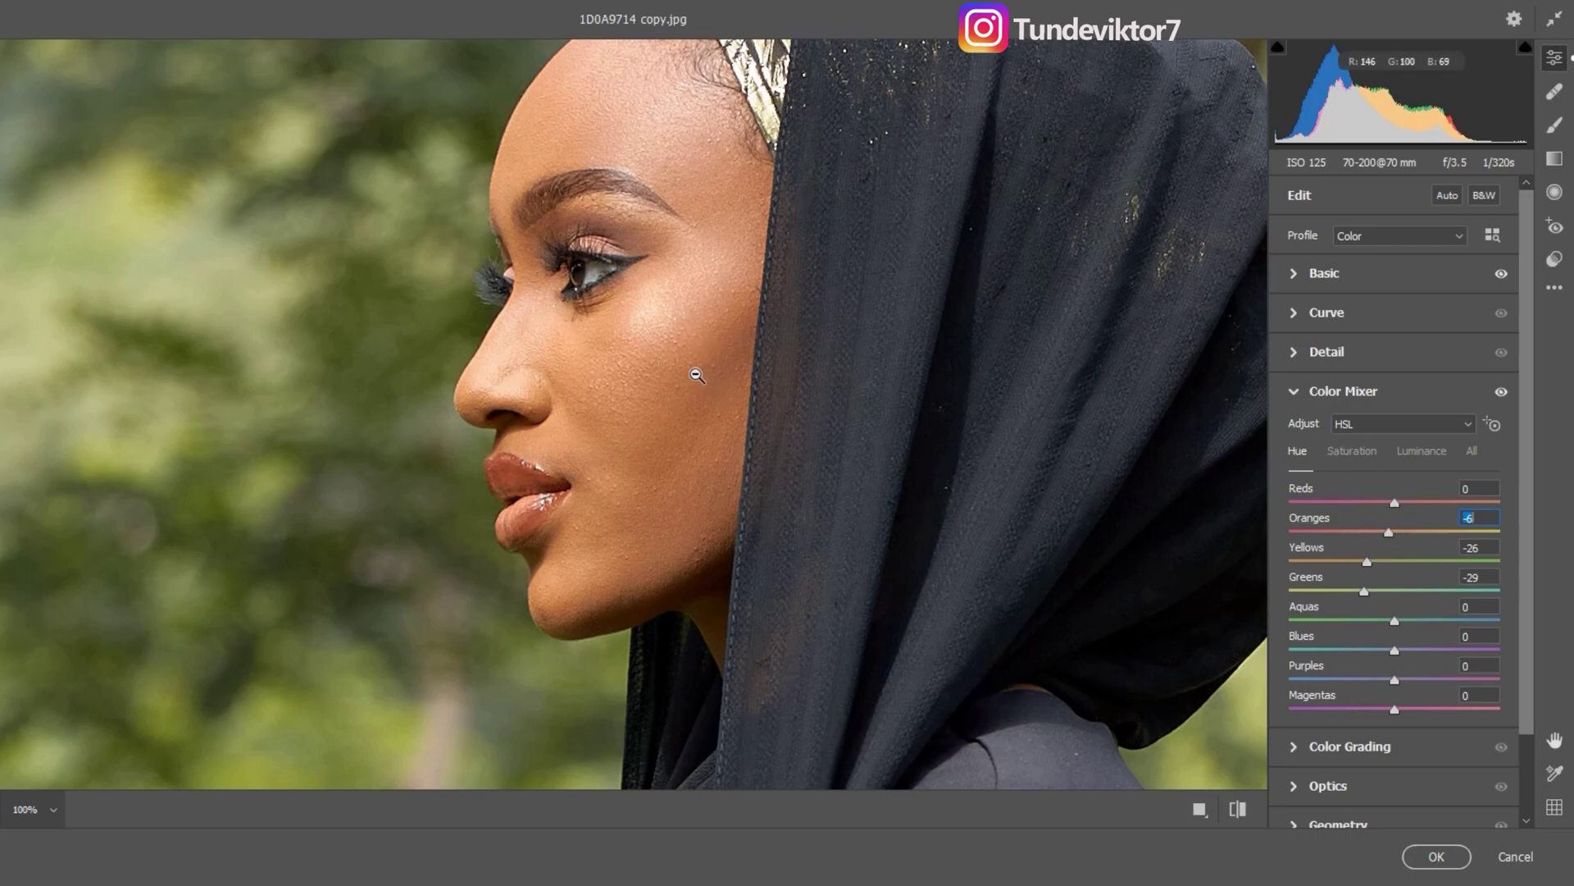
pyautogui.hotkey('ctrl', '0')
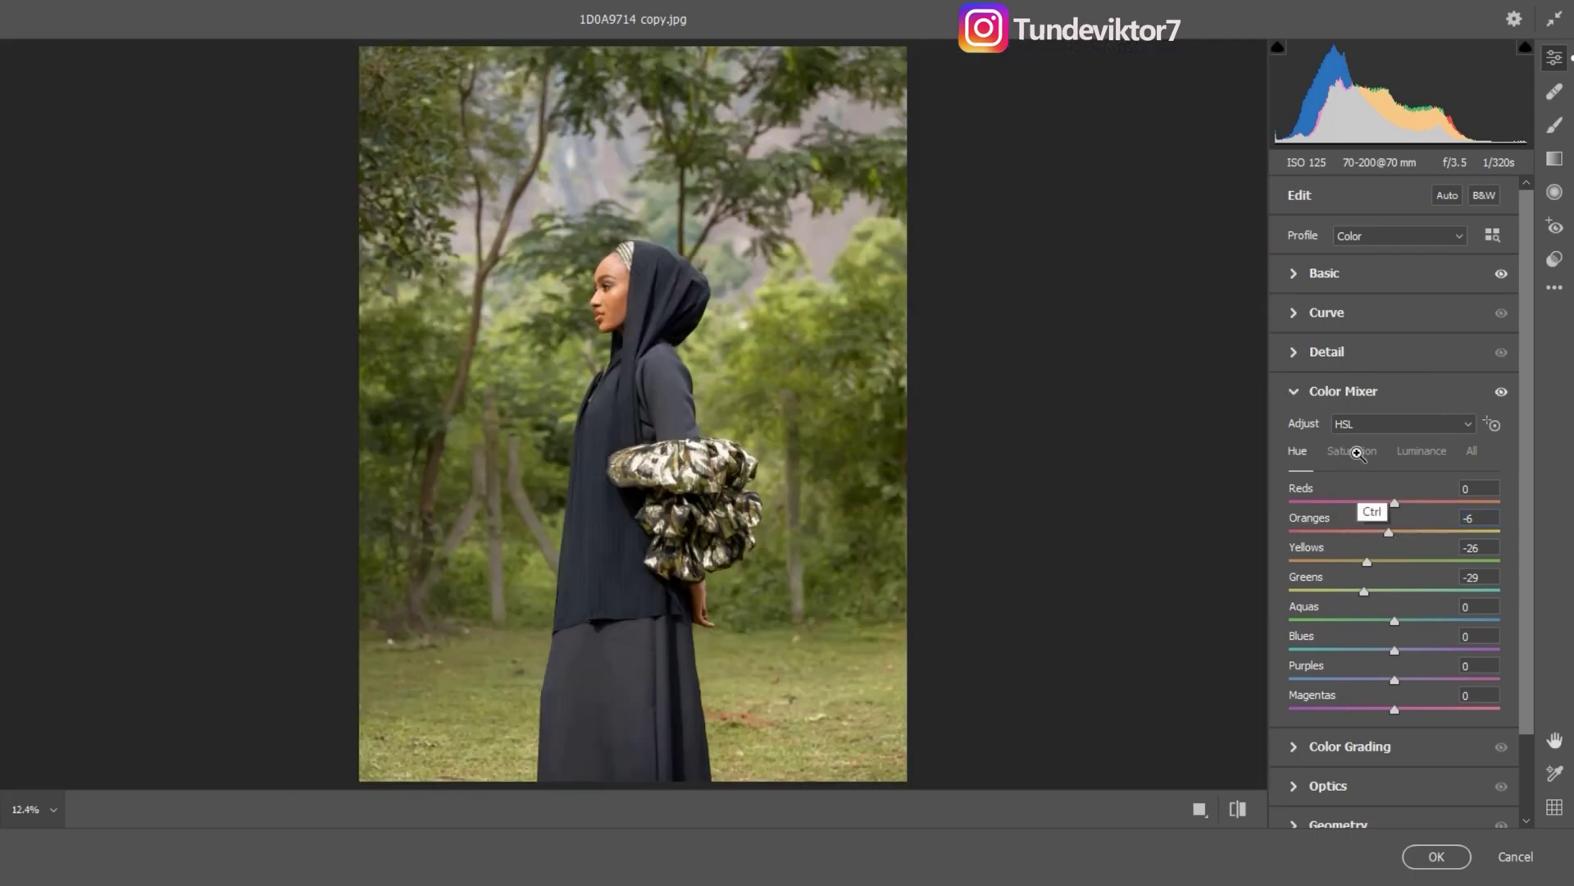
# Set saturation Reds +6, Oranges +8, Yellows -5, Greens +10 and luminance Oranges +11, Greens -22.
pyautogui.click(1354, 449)
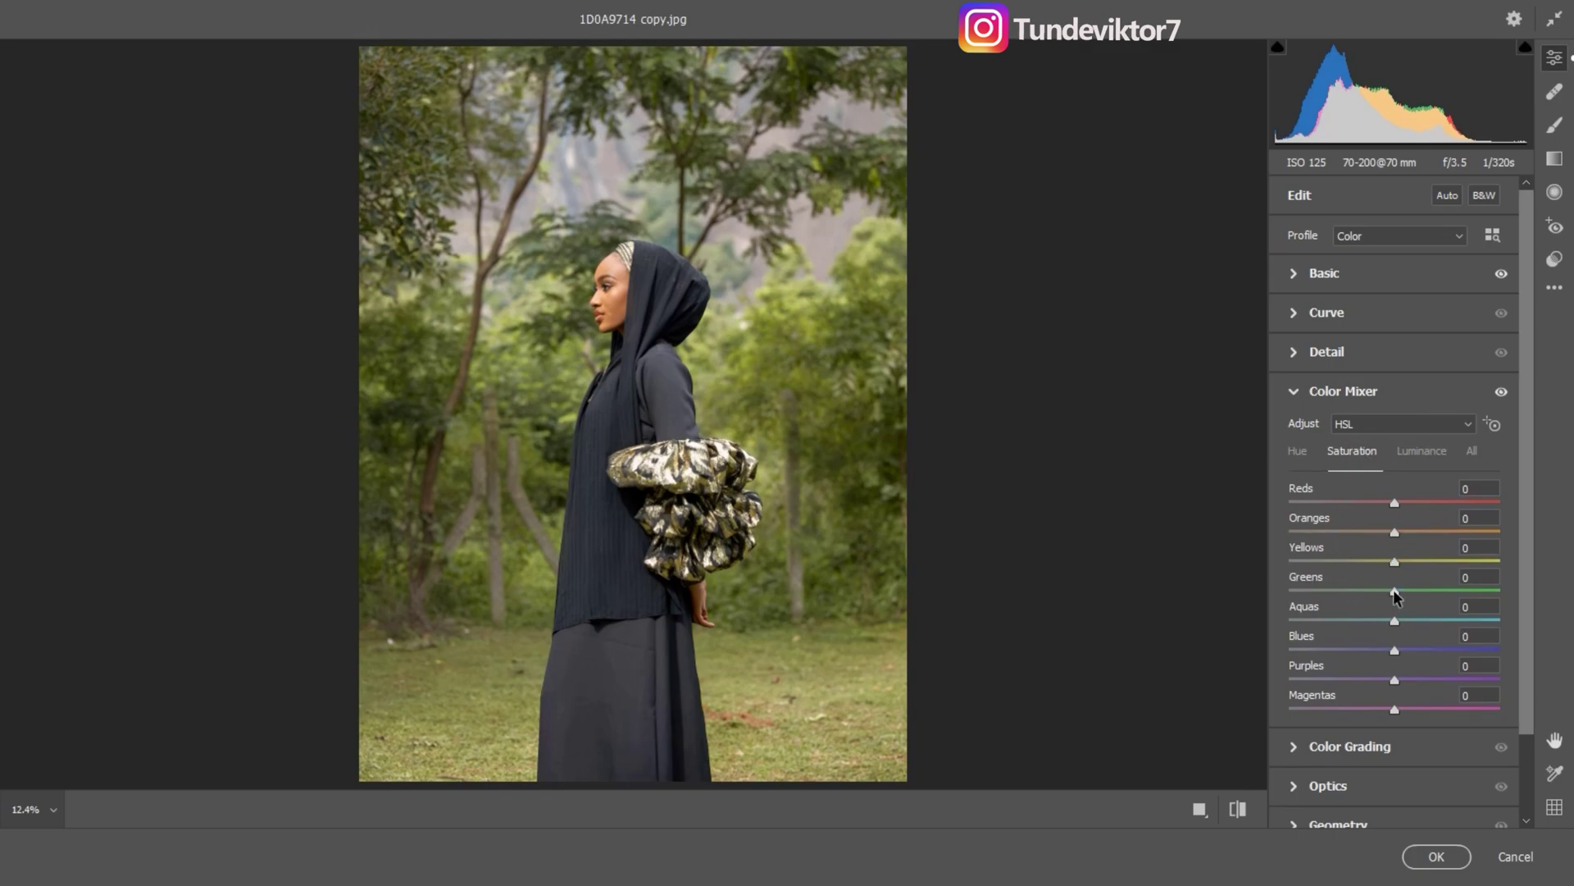
pyautogui.moveTo(1394, 589); pyautogui.dragTo(1404, 500)
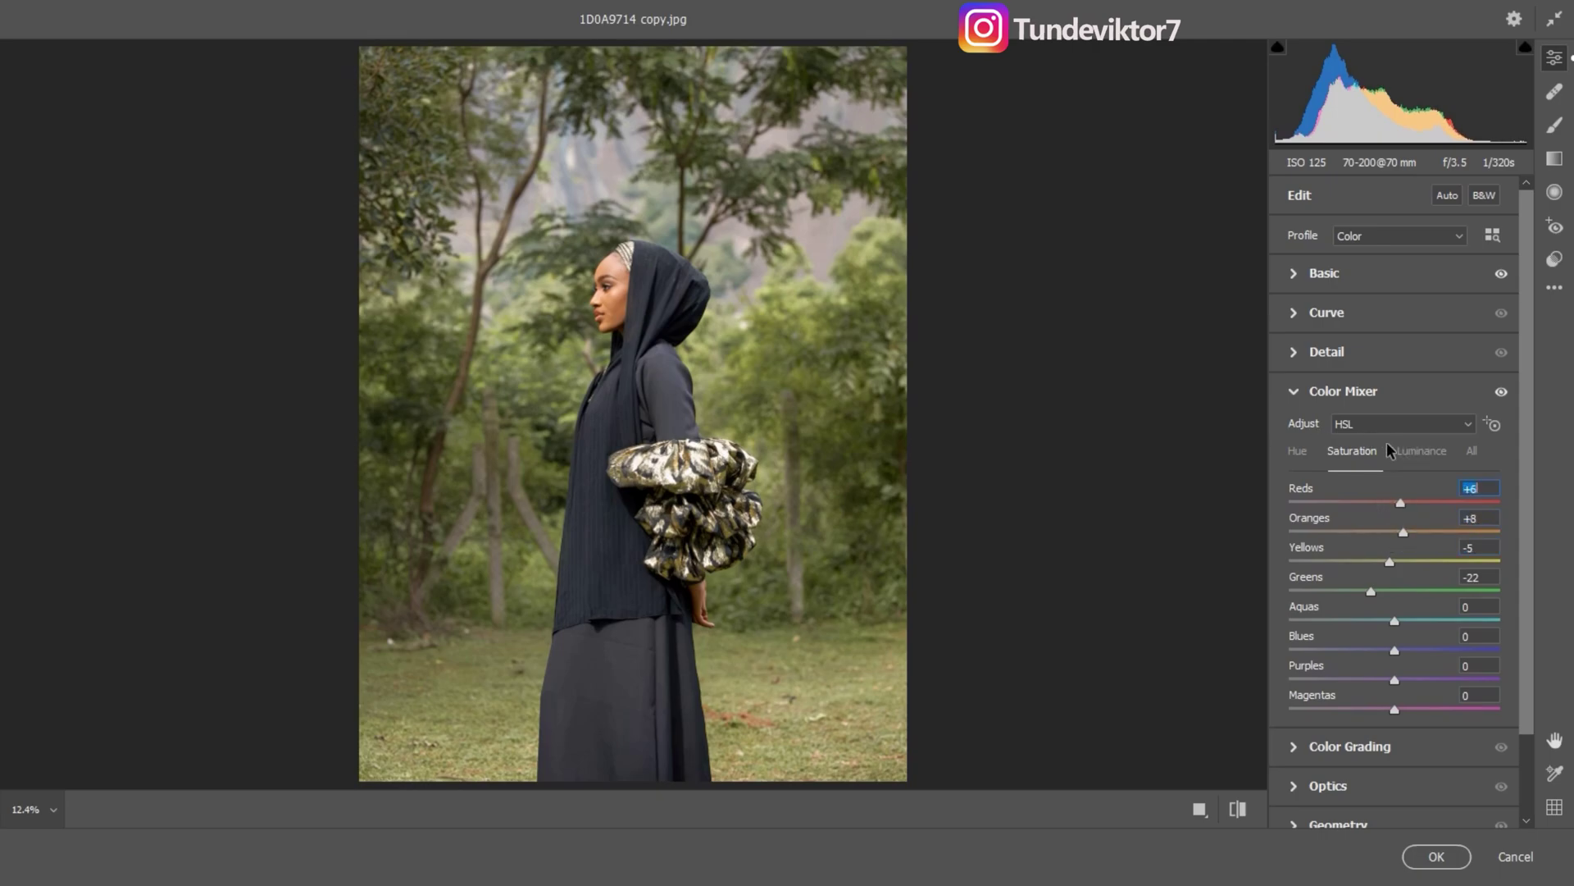
pyautogui.click(1420, 454)
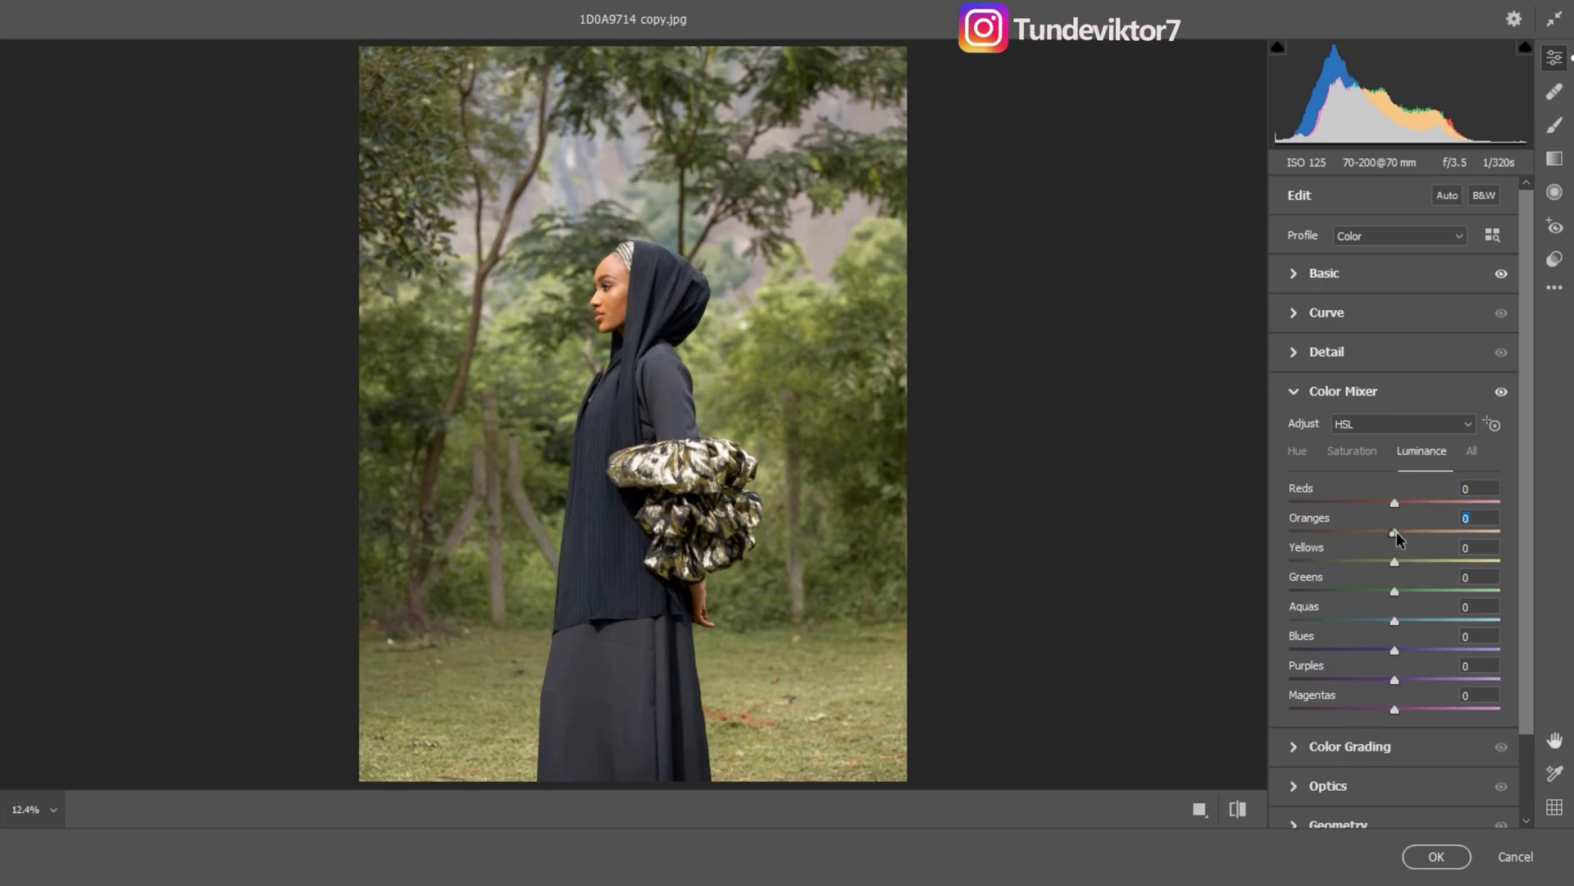
pyautogui.moveTo(1396, 533); pyautogui.dragTo(1403, 533)
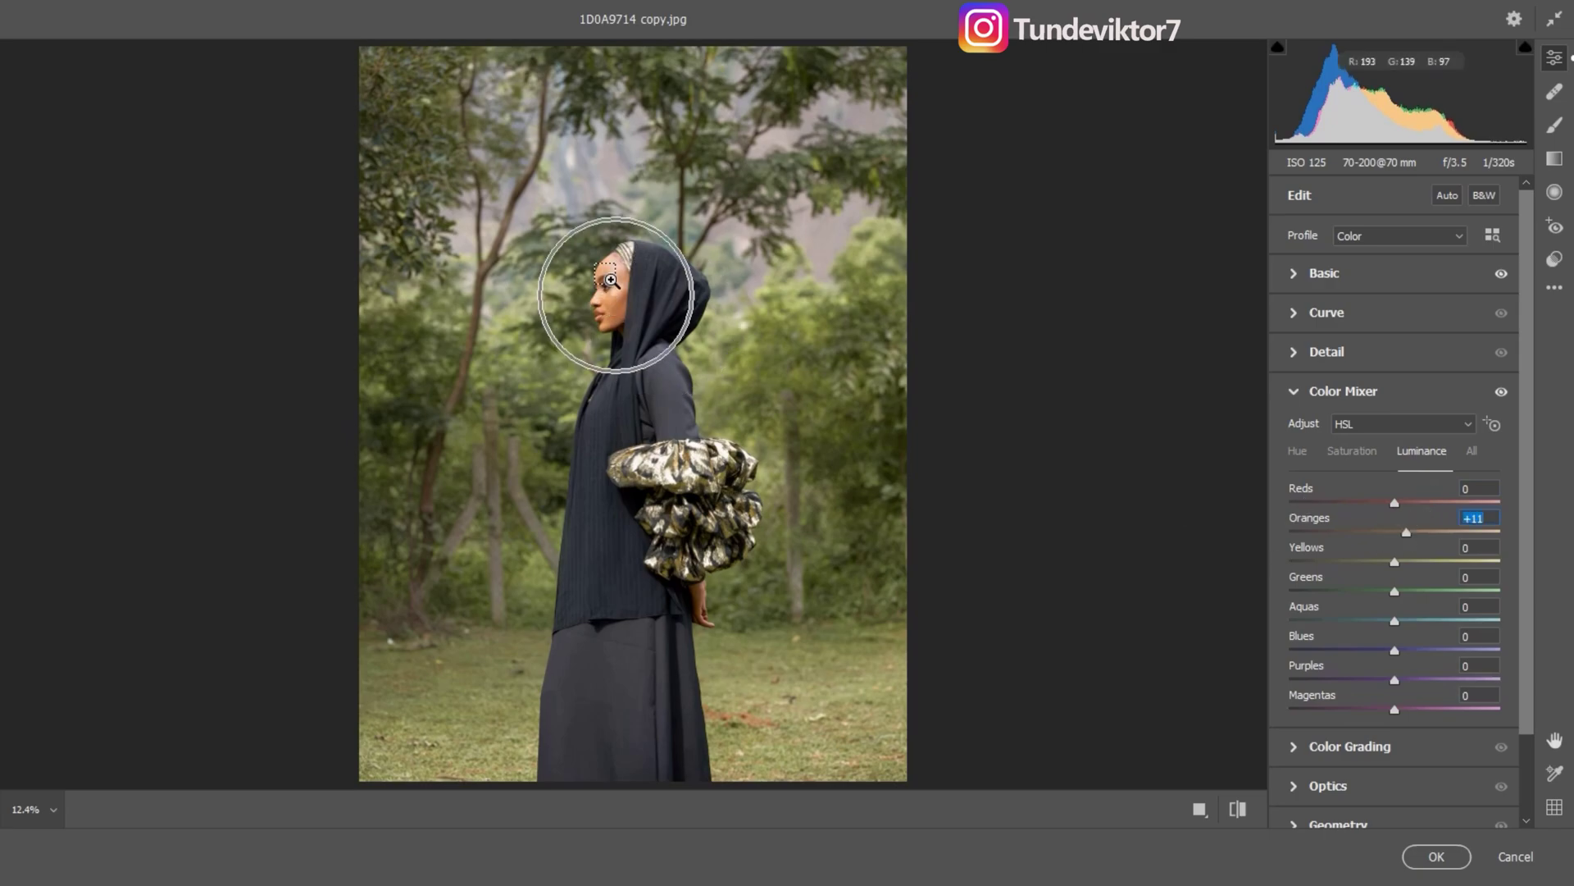
pyautogui.moveTo(607, 324); pyautogui.dragTo(622, 340)
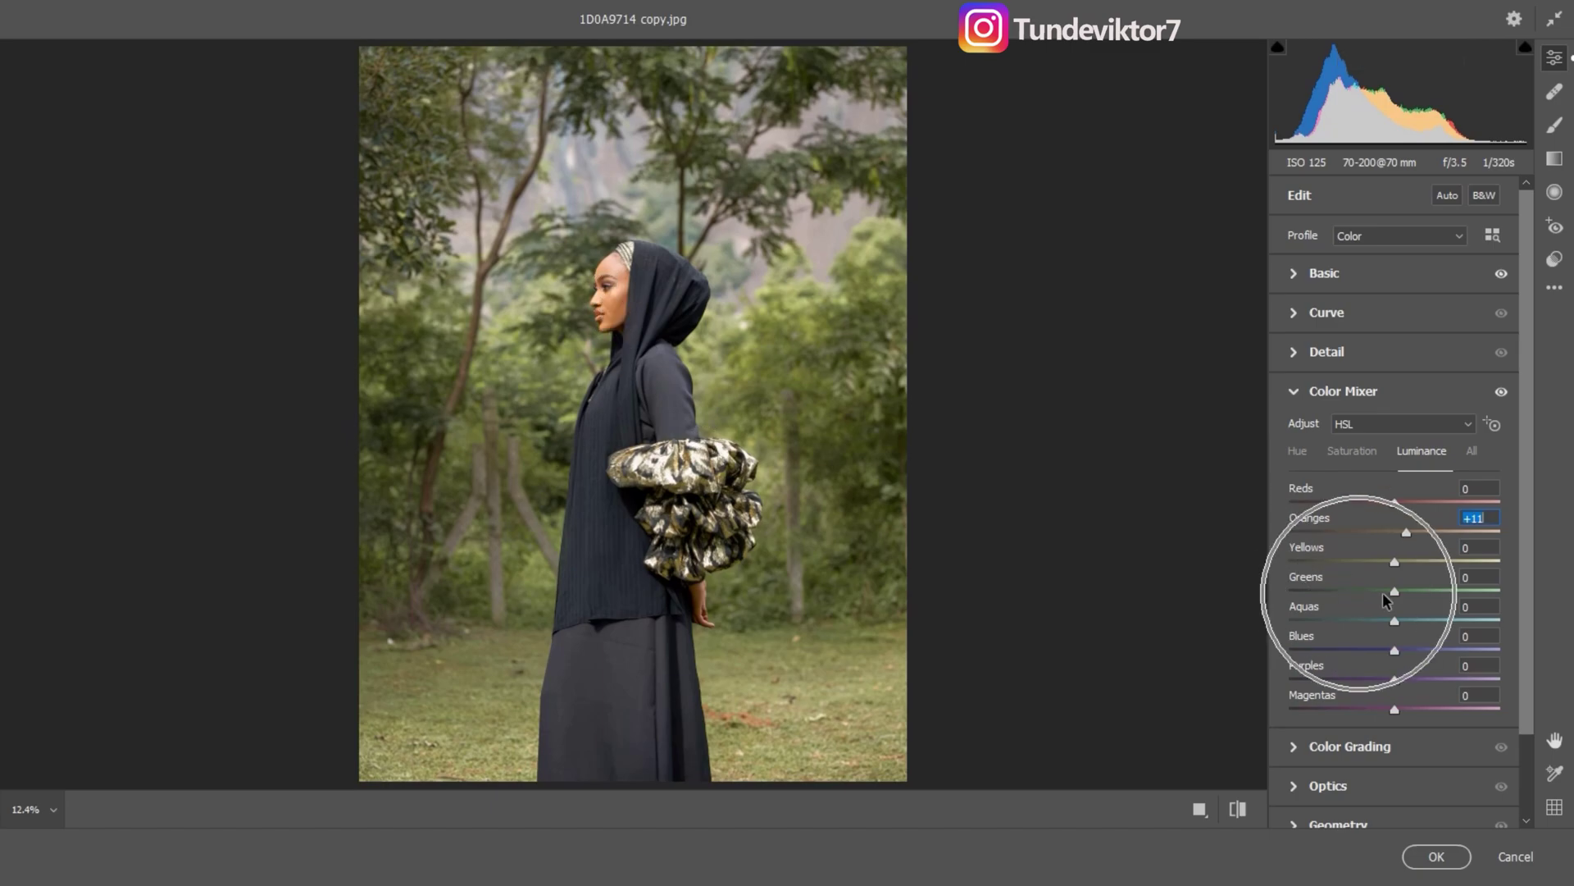
pyautogui.moveTo(1384, 599); pyautogui.dragTo(1372, 600)
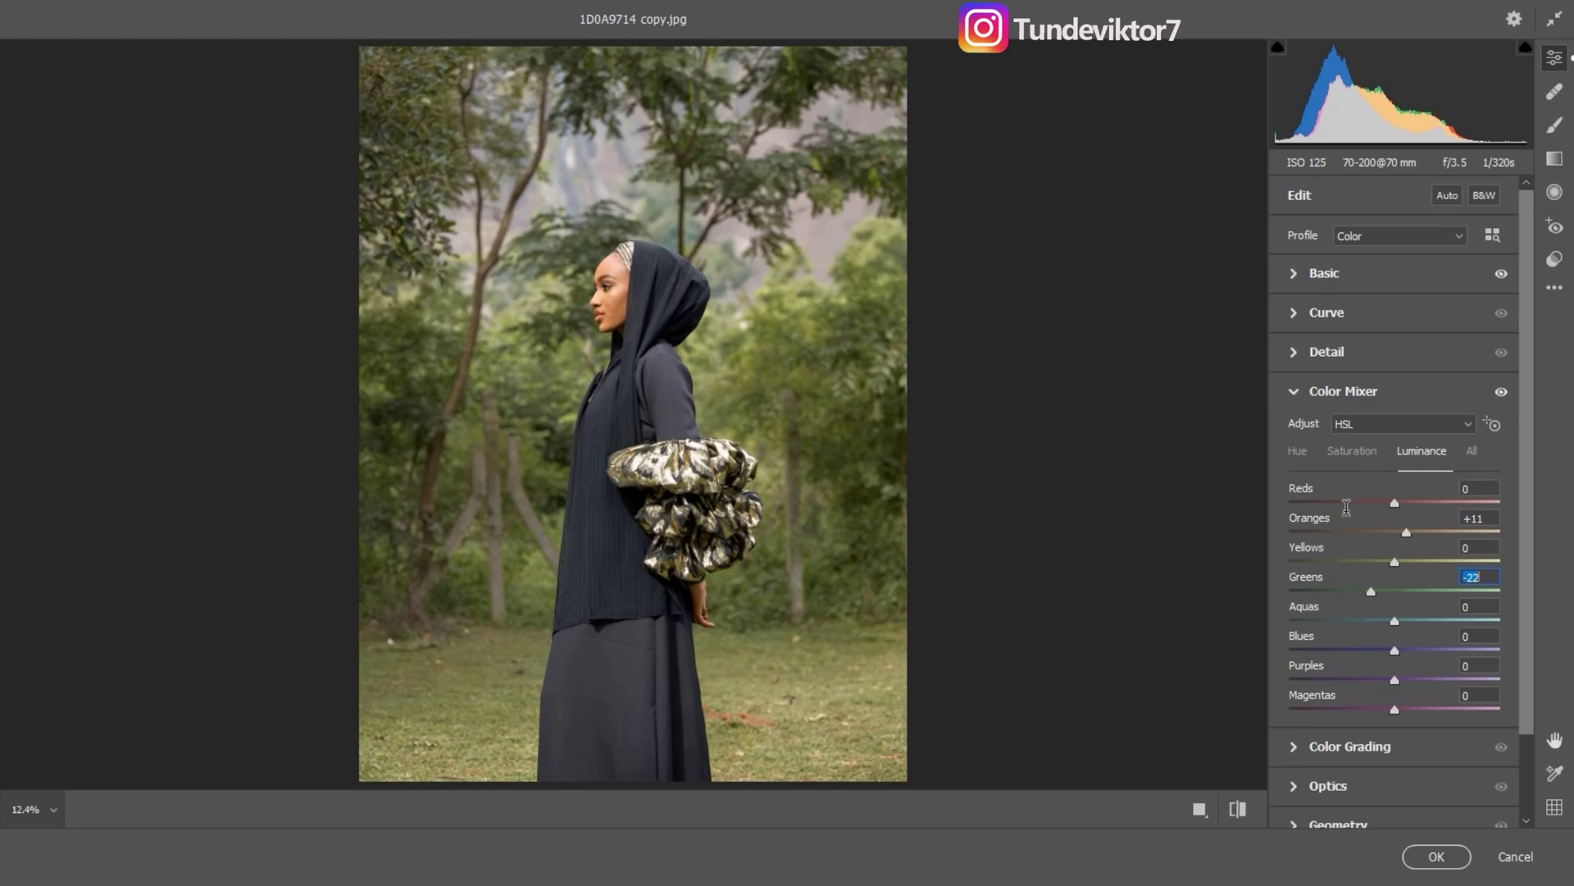
pyautogui.click(1359, 451)
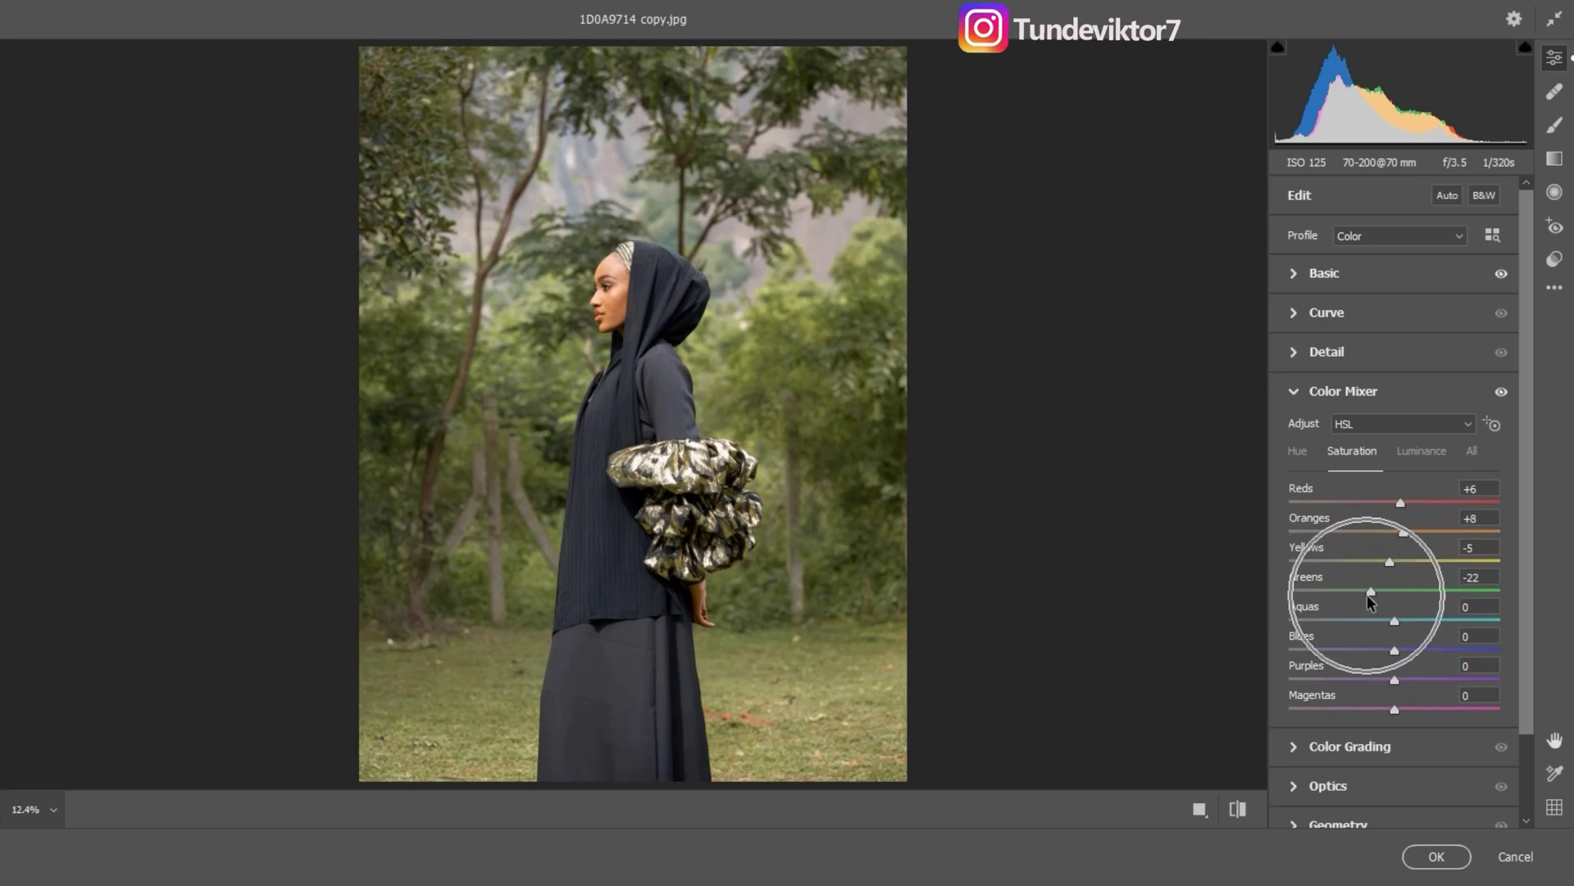
pyautogui.moveTo(1371, 590); pyautogui.dragTo(1405, 597)
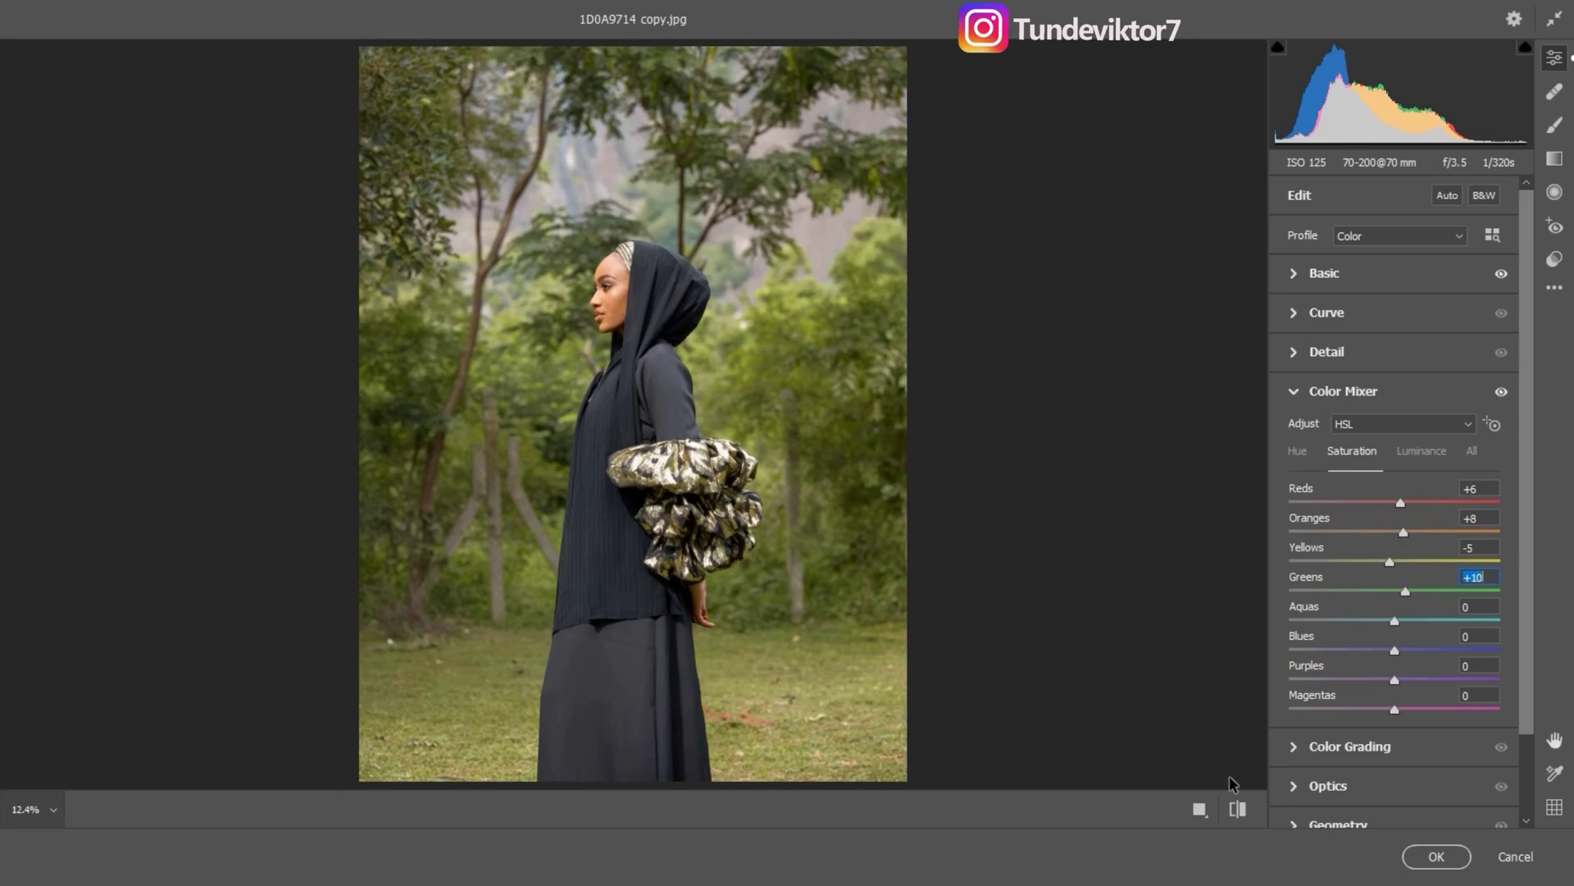
# Compare the before and after views of the colour changes, then collapse Color Mixer.
pyautogui.click(1239, 810)
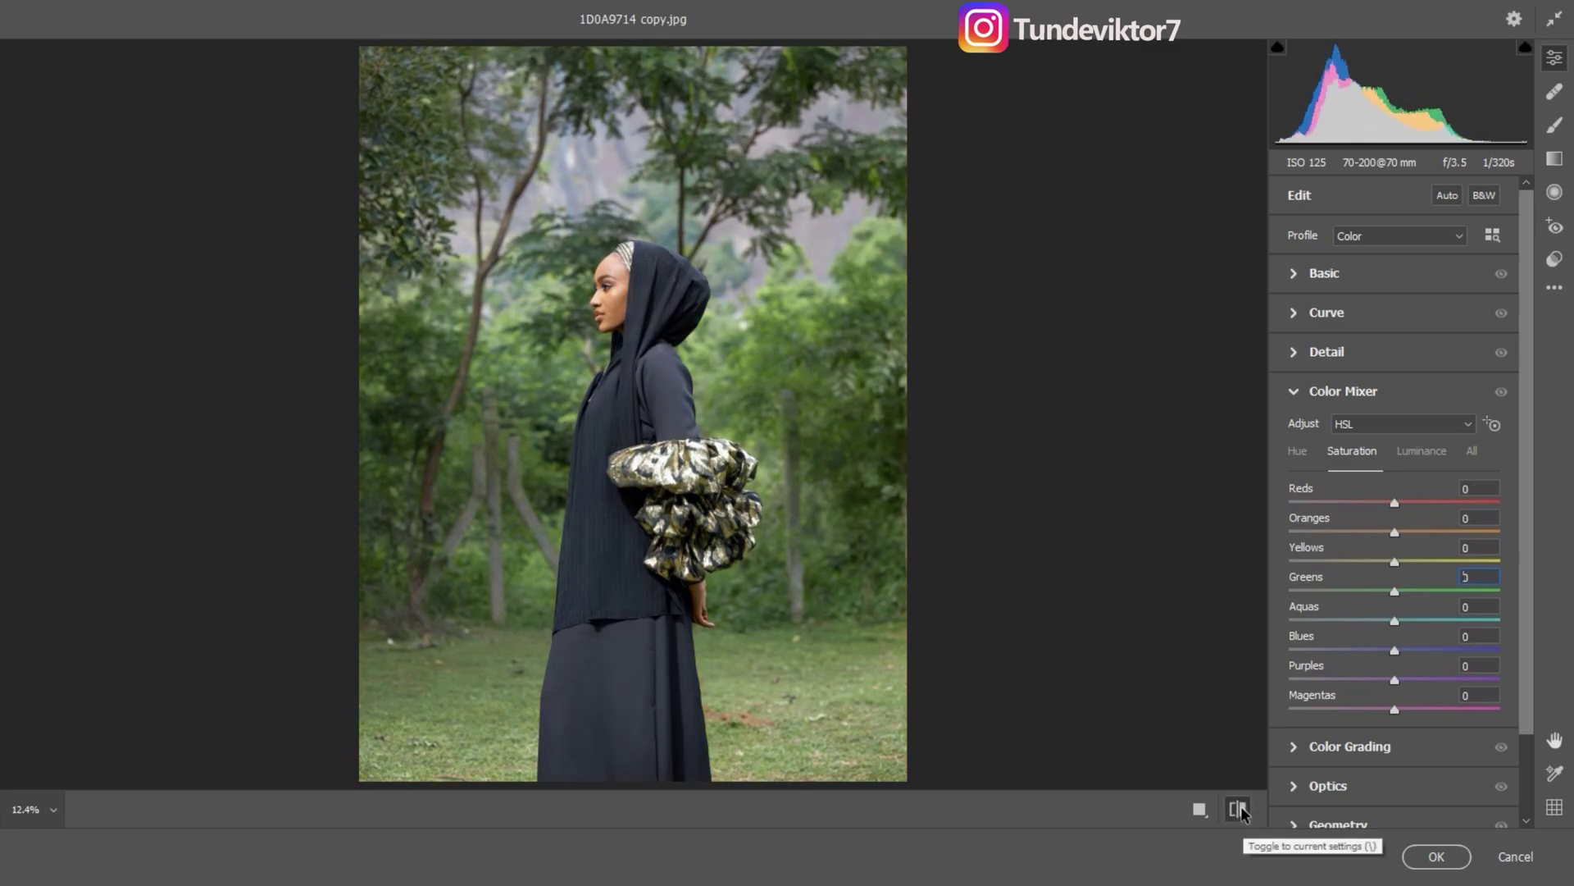
pyautogui.click(1239, 811)
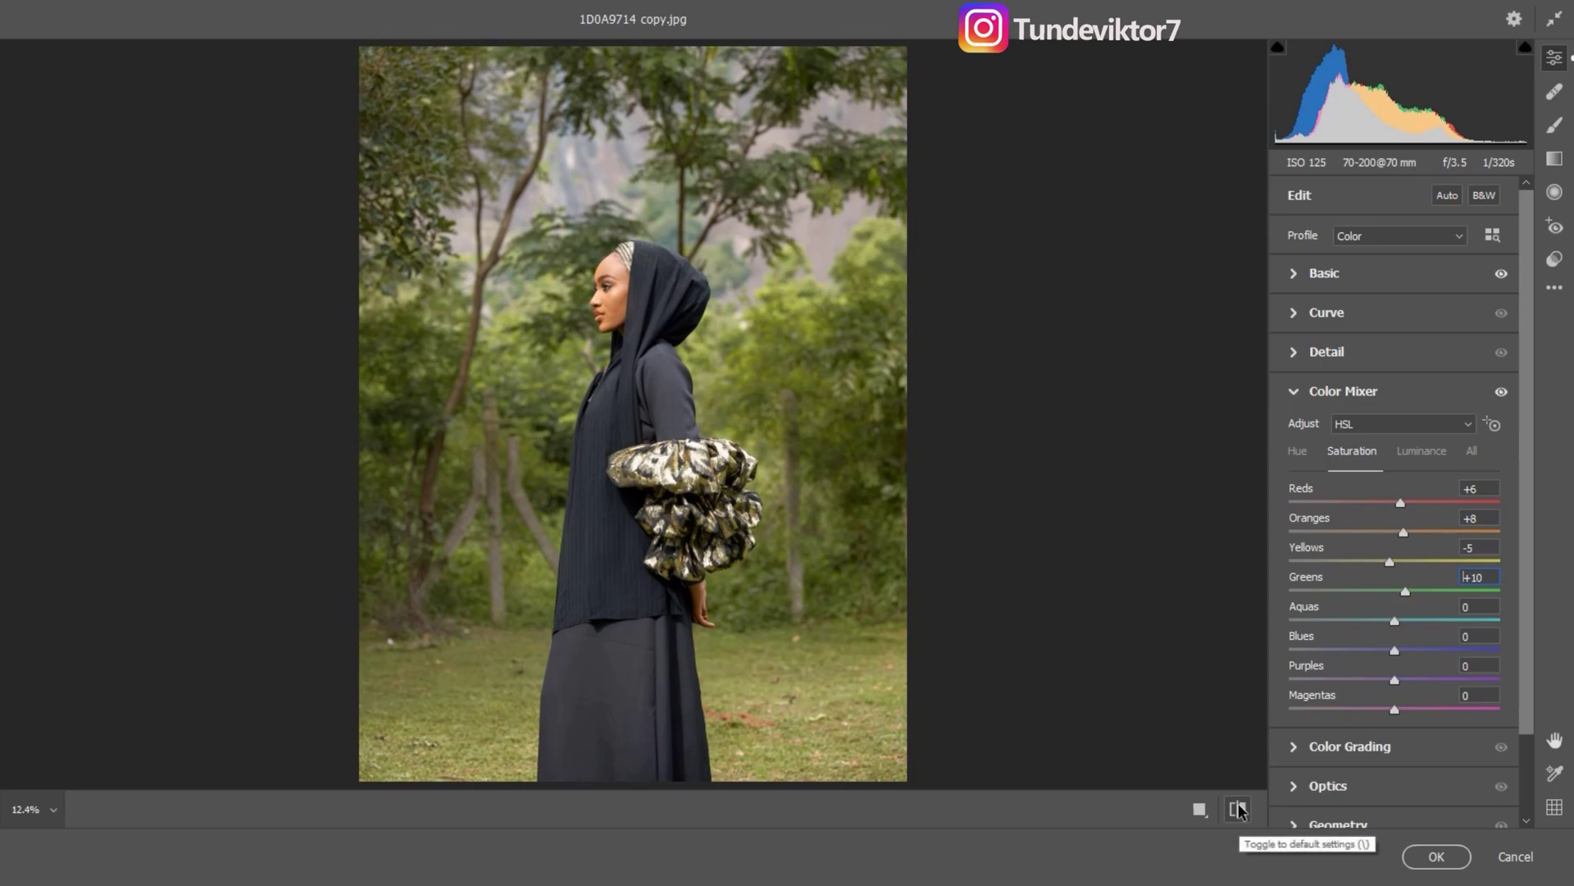
pyautogui.click(1239, 810)
pyautogui.click(1239, 810)
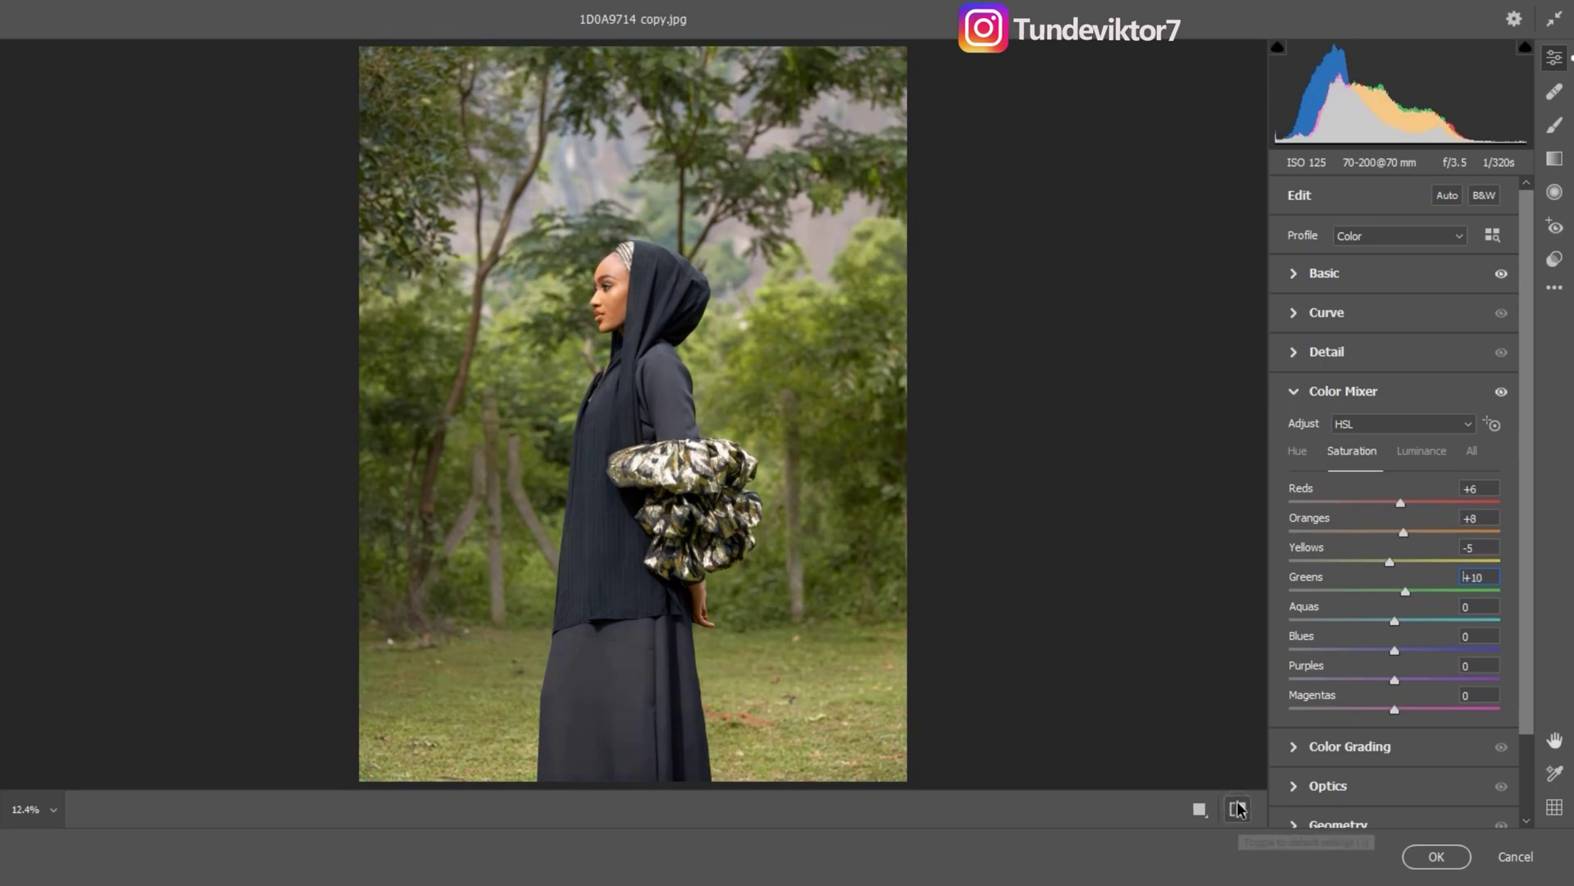
pyautogui.click(1294, 391)
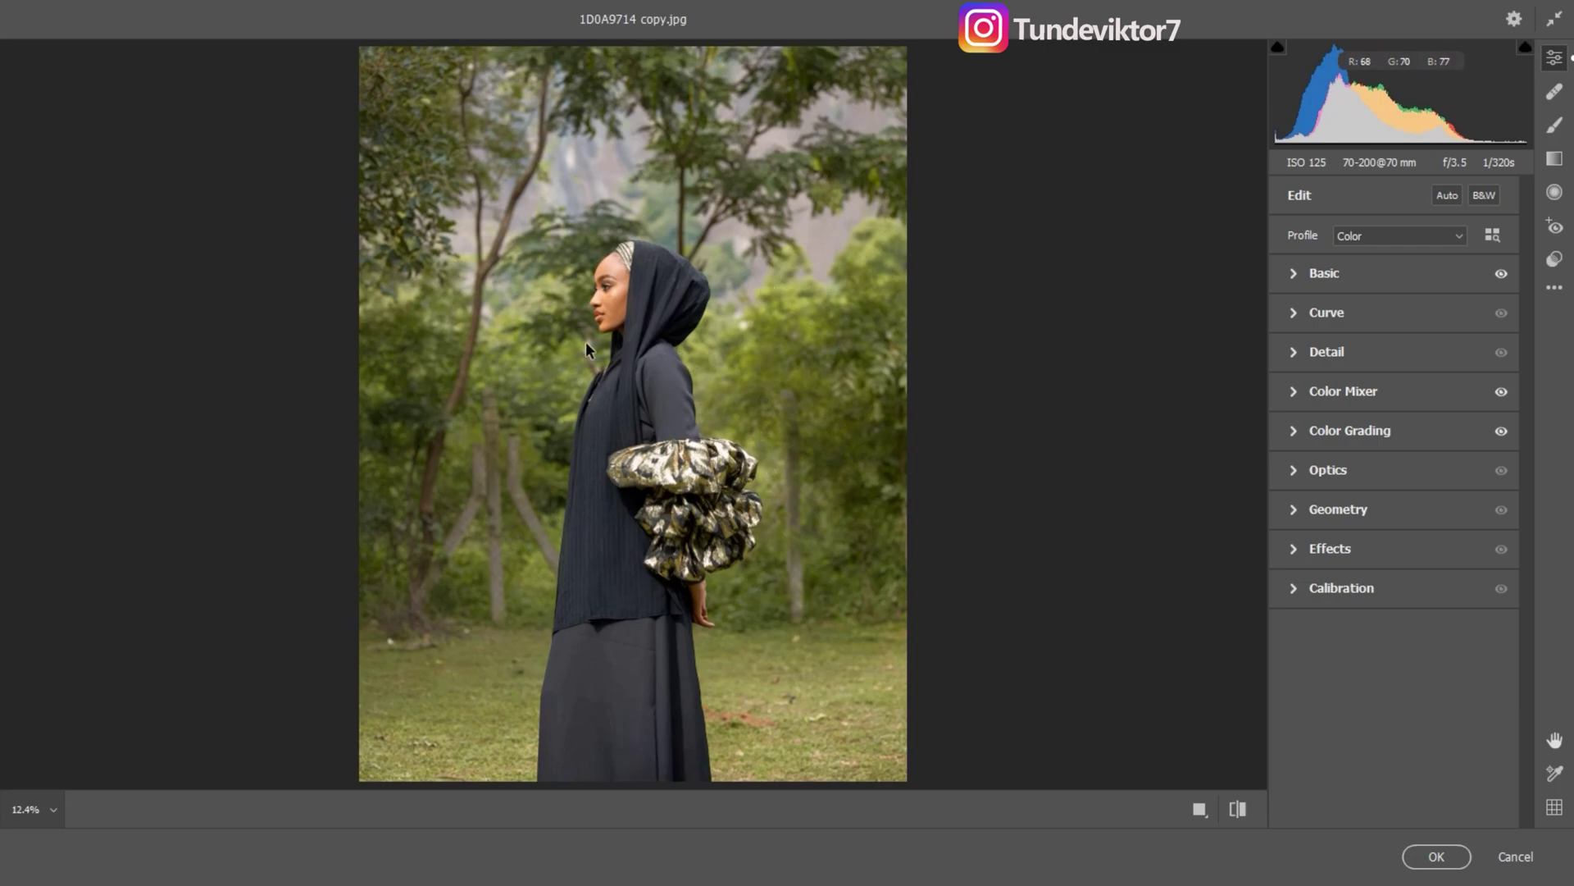
# In Color Grading, give the shadows a green tint and adjust its strength.
pyautogui.click(1294, 430)
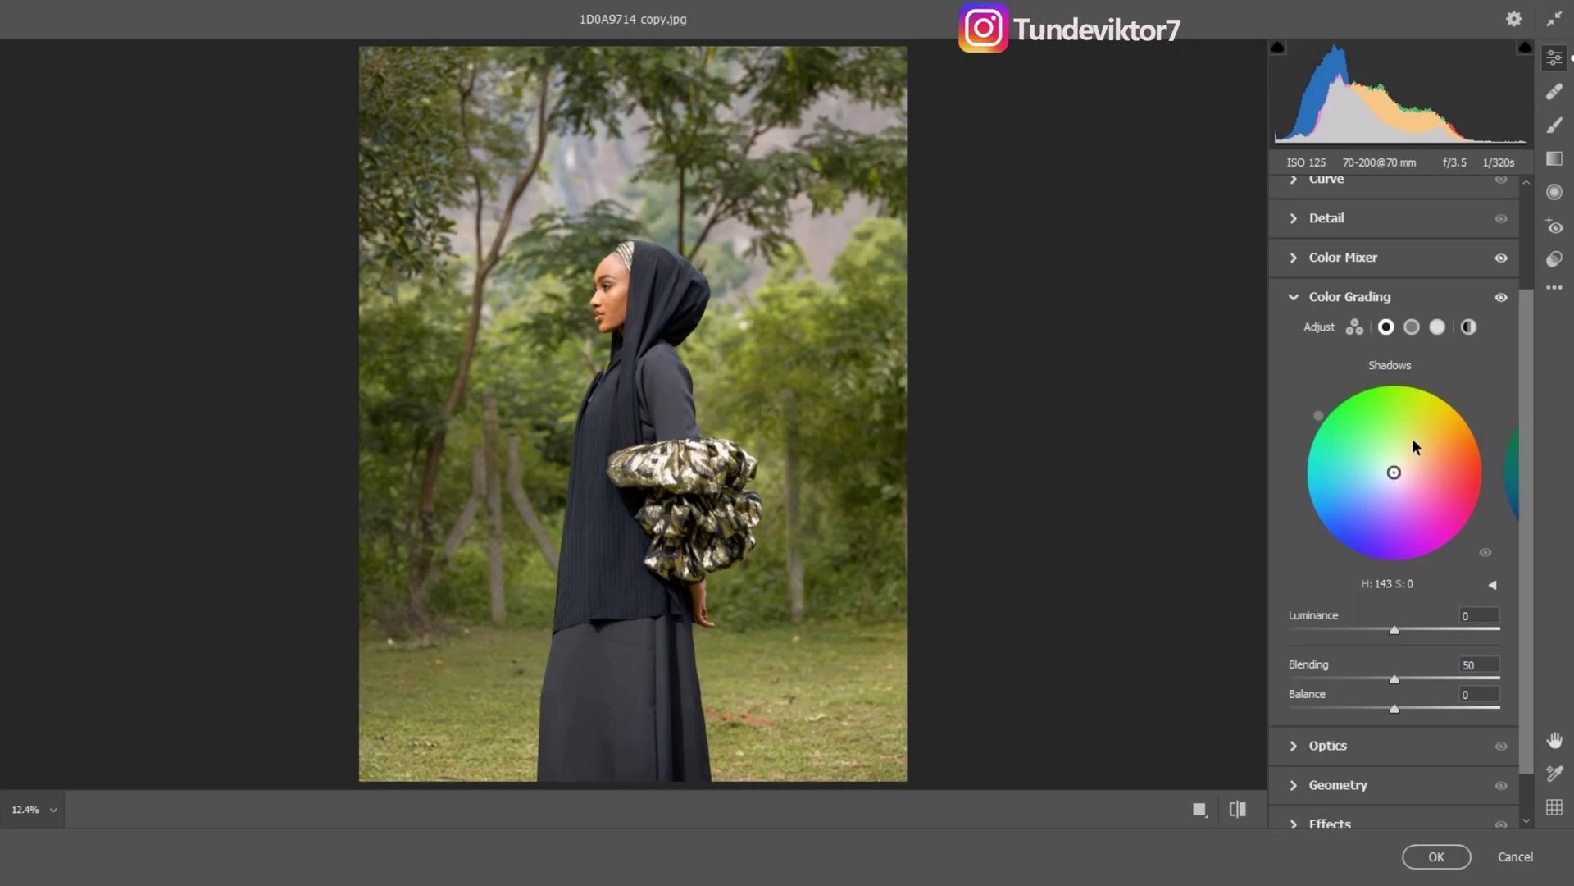
pyautogui.click(1372, 450)
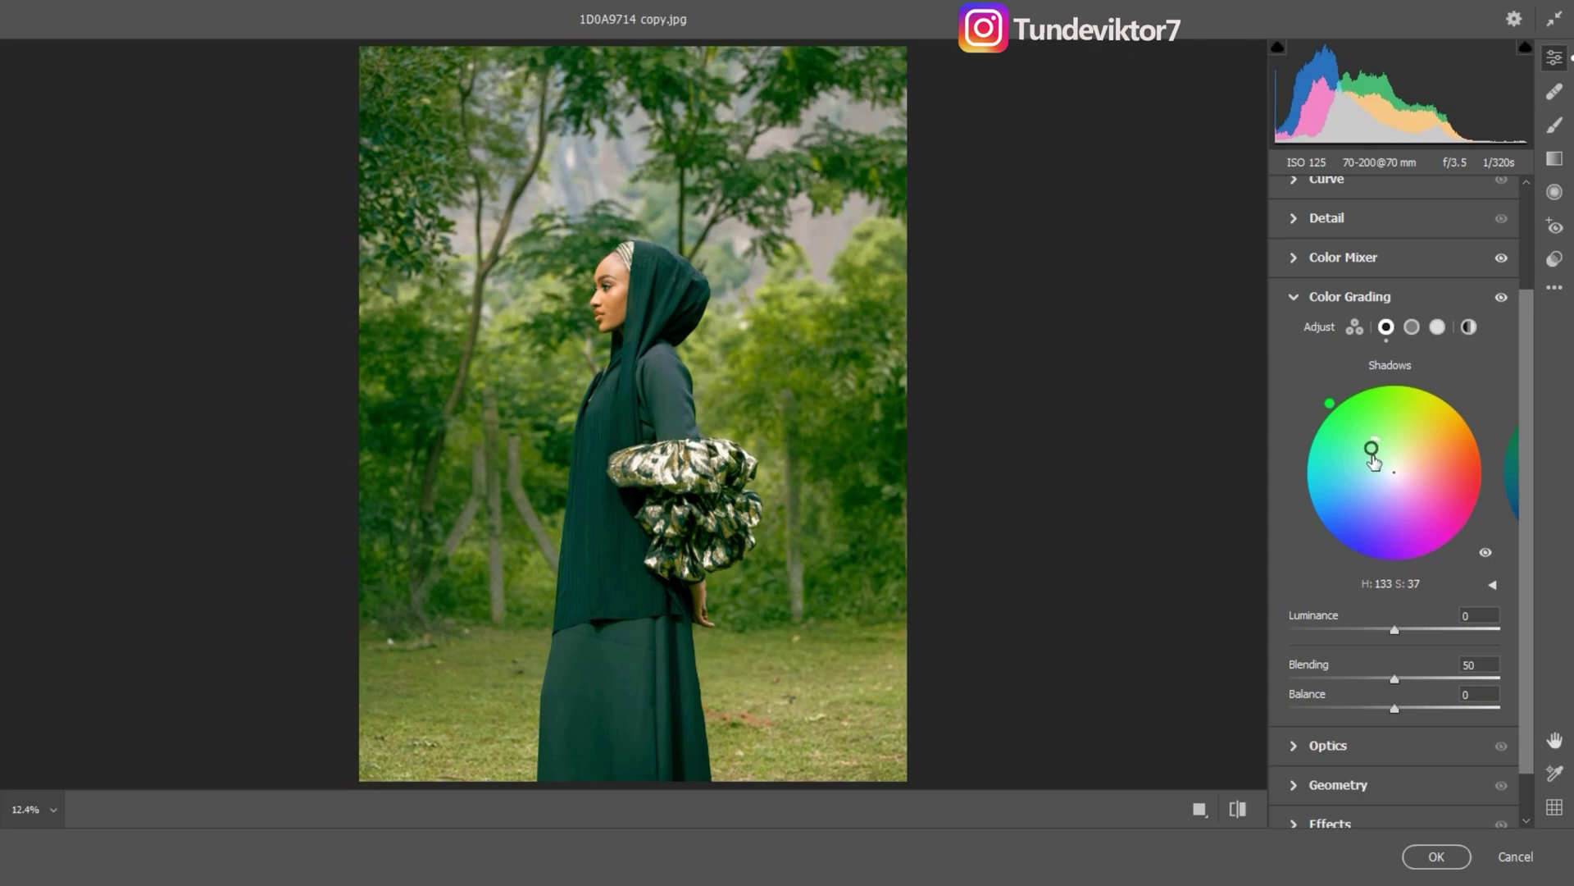
pyautogui.rightClick(1374, 463)
pyautogui.moveTo(1374, 463)
pyautogui.mouseDown()
pyautogui.moveTo(1360, 446)
pyautogui.moveTo(1385, 466)
pyautogui.mouseUp()
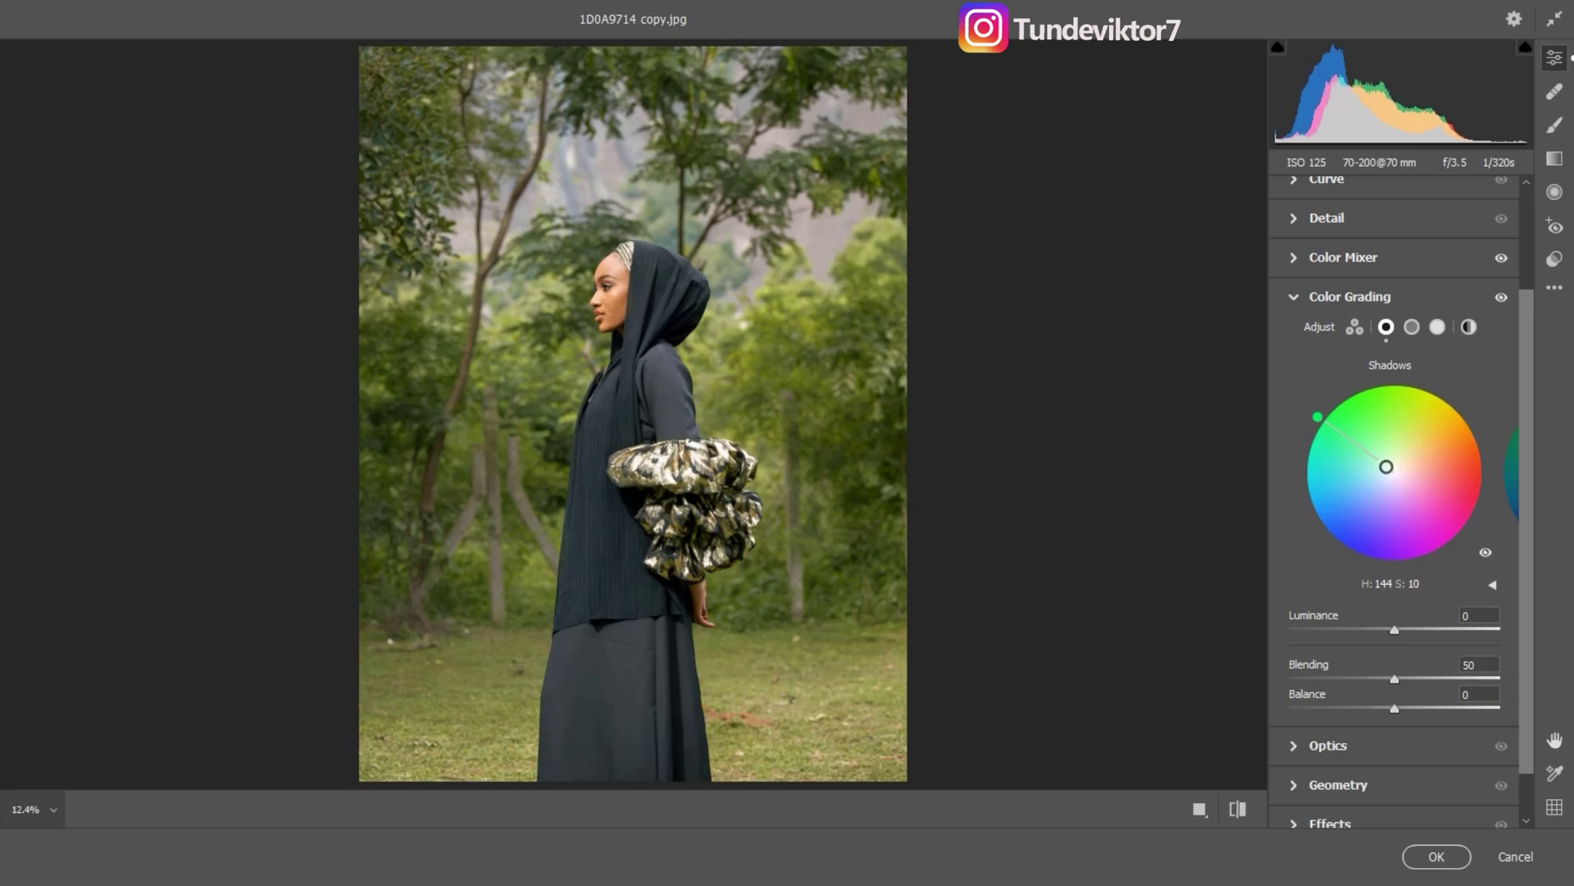
# Tint the midtones warm (hue 18, saturation 10) and the highlights slightly blue.
pyautogui.click(1412, 328)
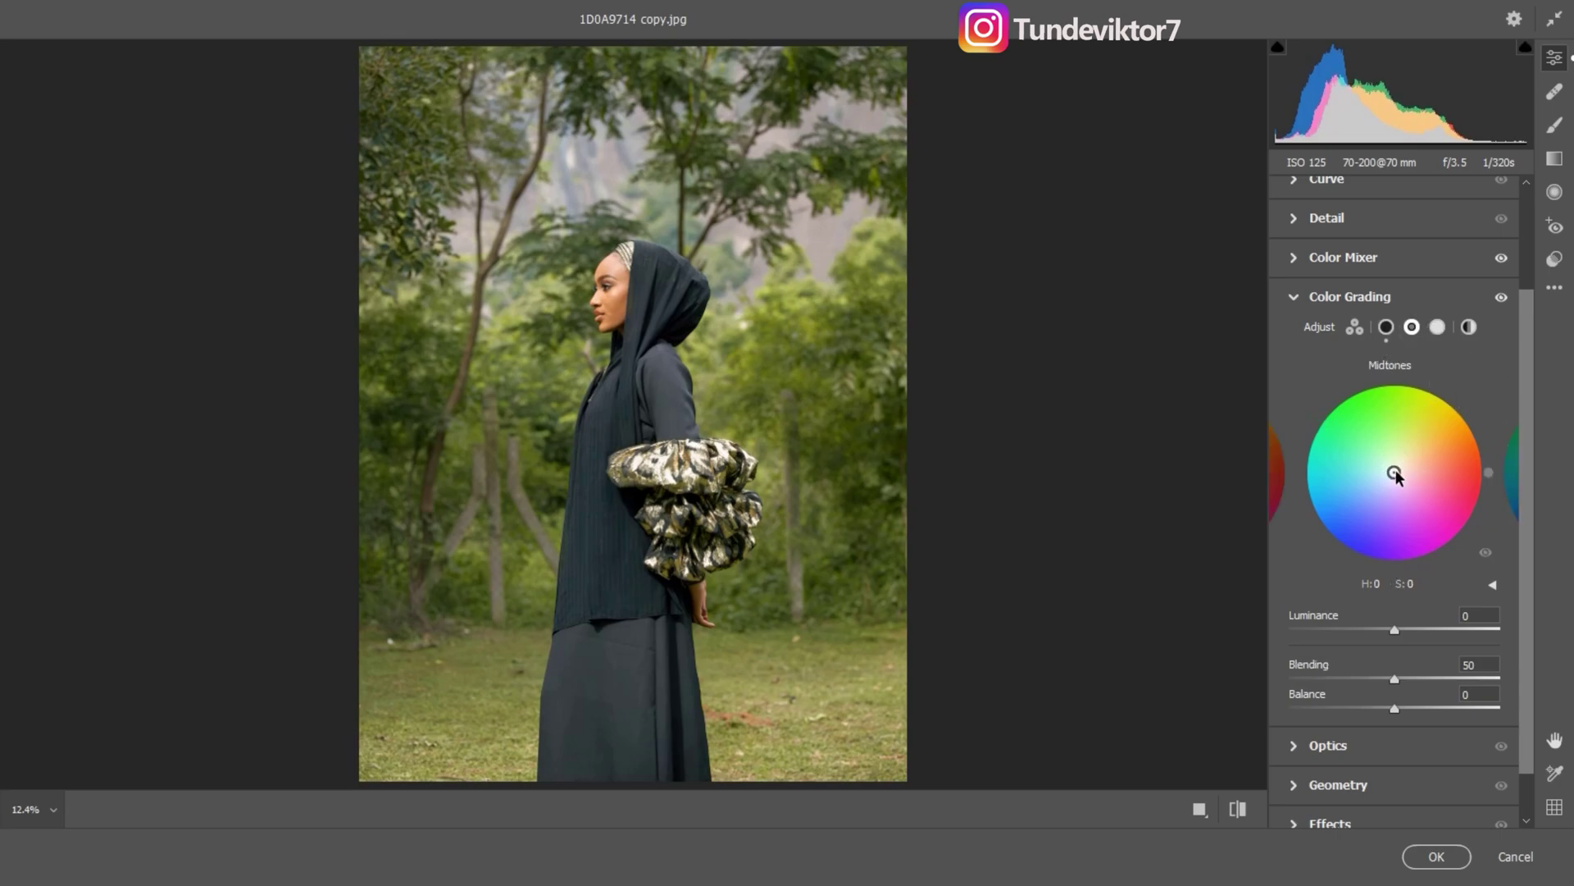
pyautogui.moveTo(1404, 476); pyautogui.dragTo(1403, 469)
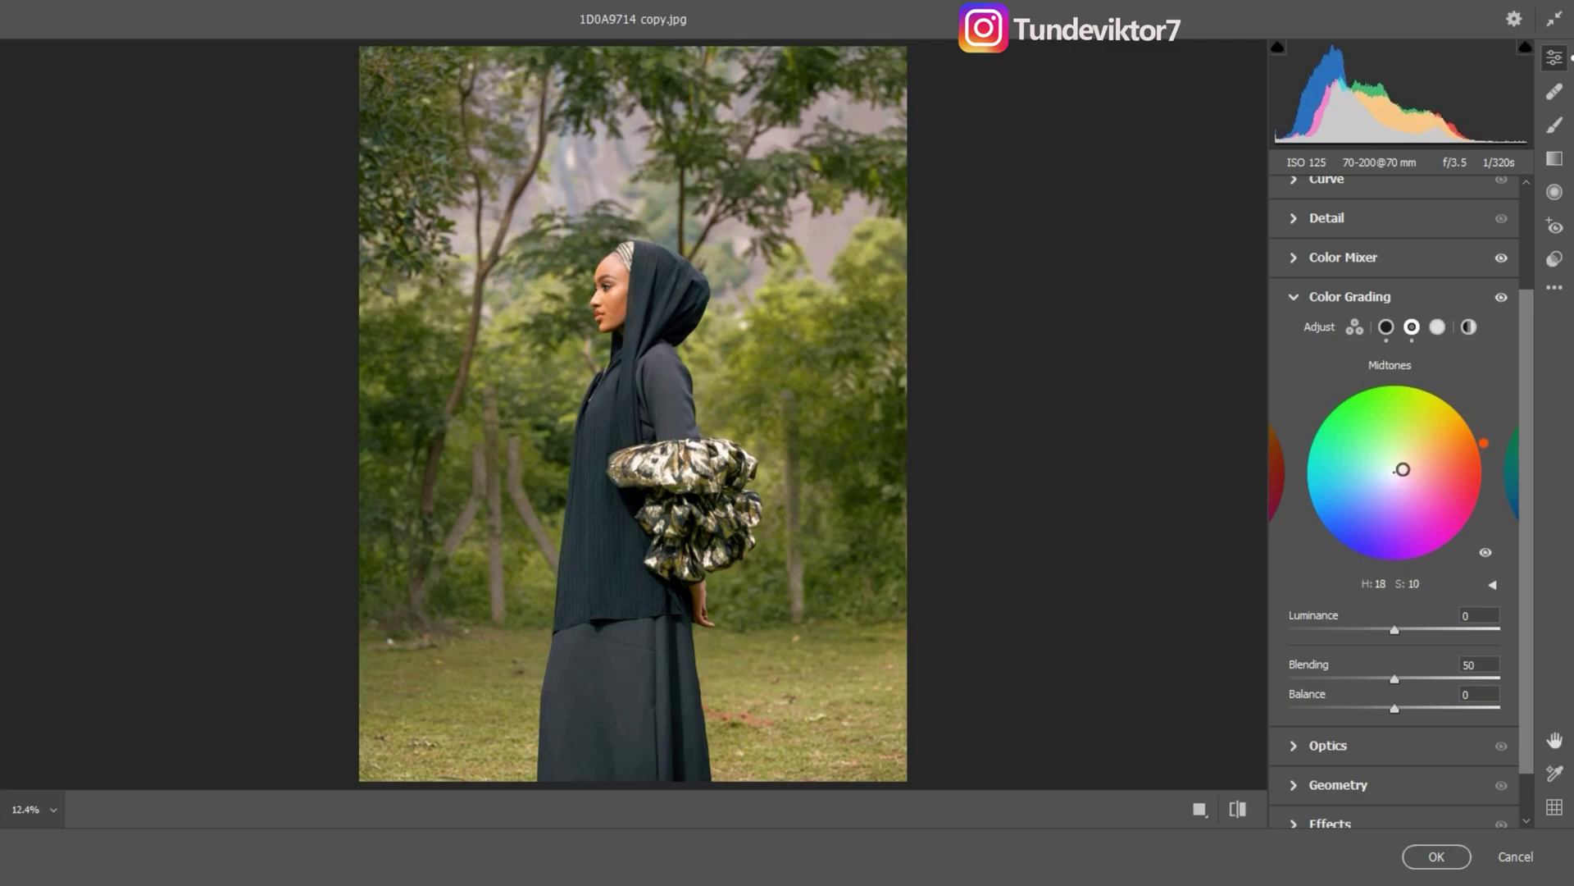
pyautogui.click(1437, 327)
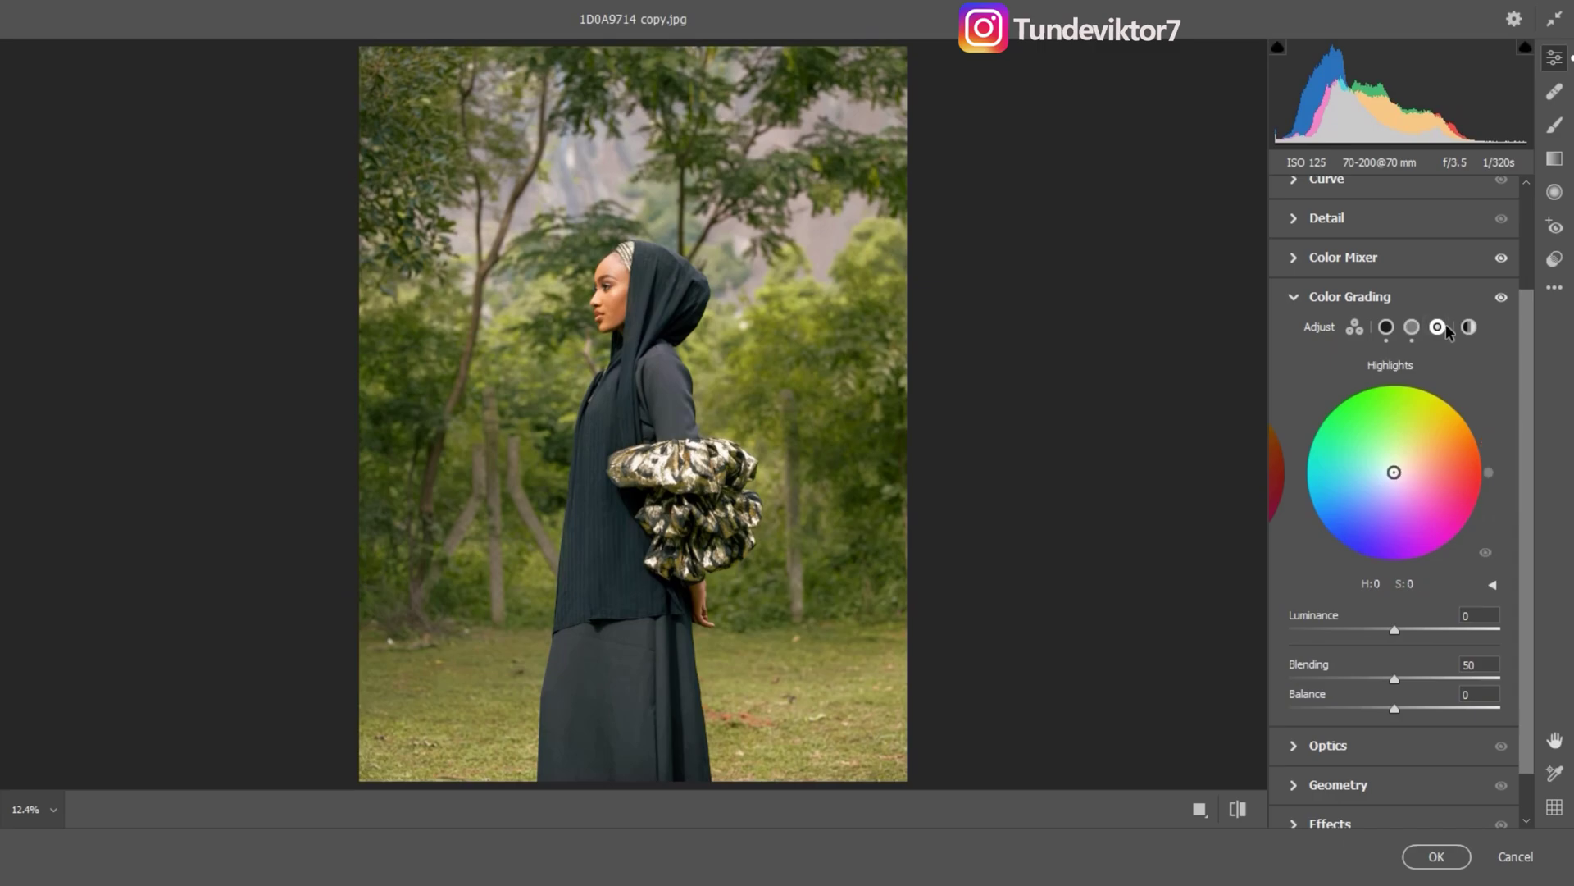
pyautogui.moveTo(1391, 482); pyautogui.dragTo(1380, 491)
pyautogui.click(1312, 297)
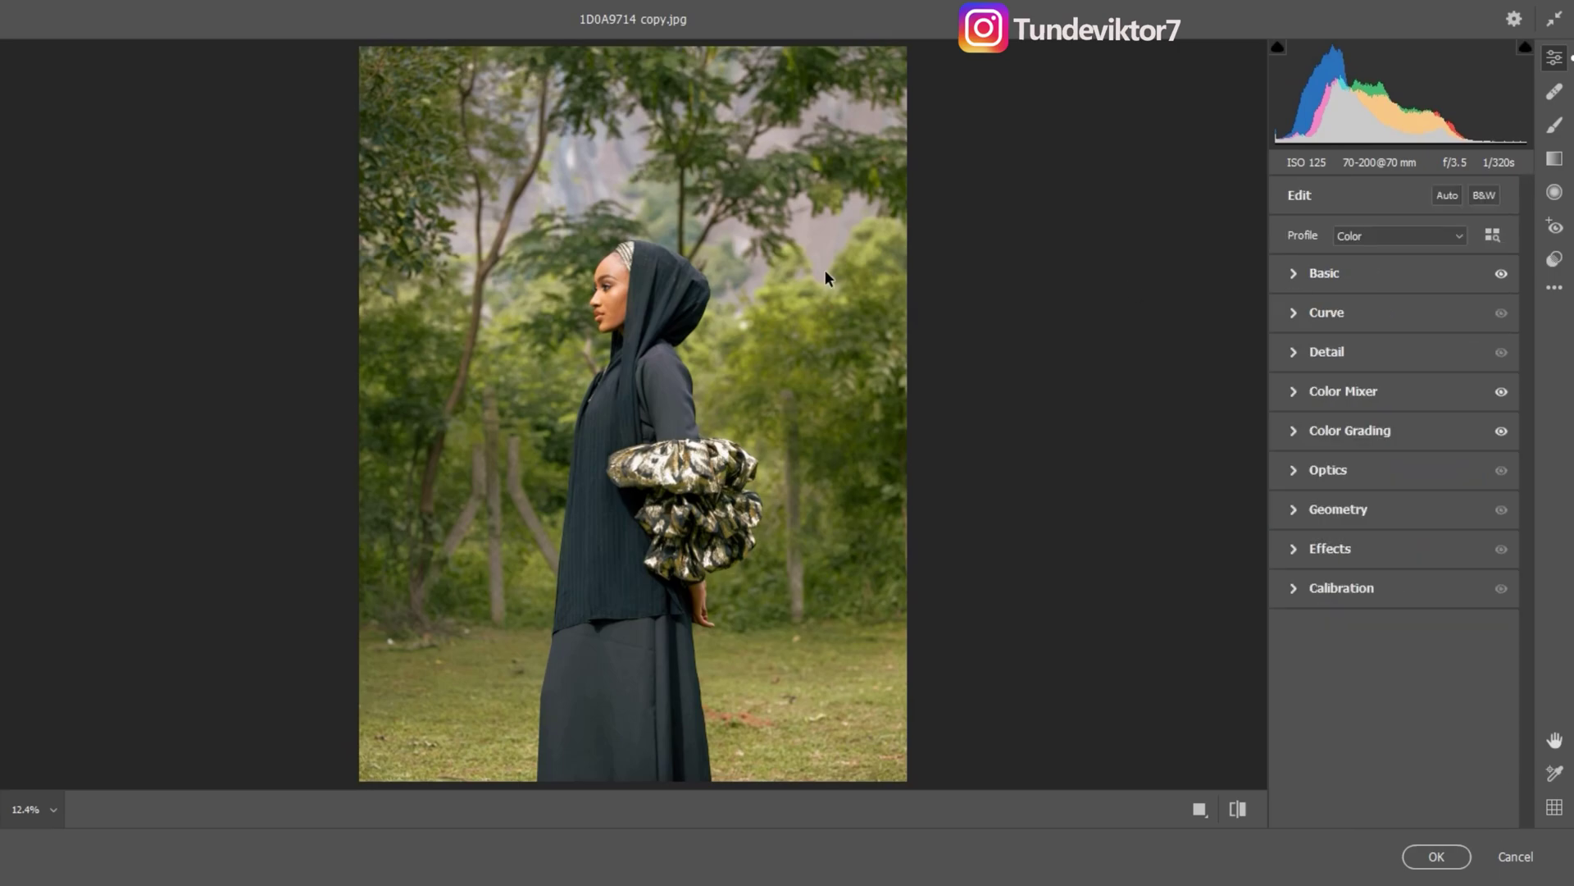
# After checking the face before/after at full size, raise Basic Contrast to +12.
pyautogui.click(1238, 810)
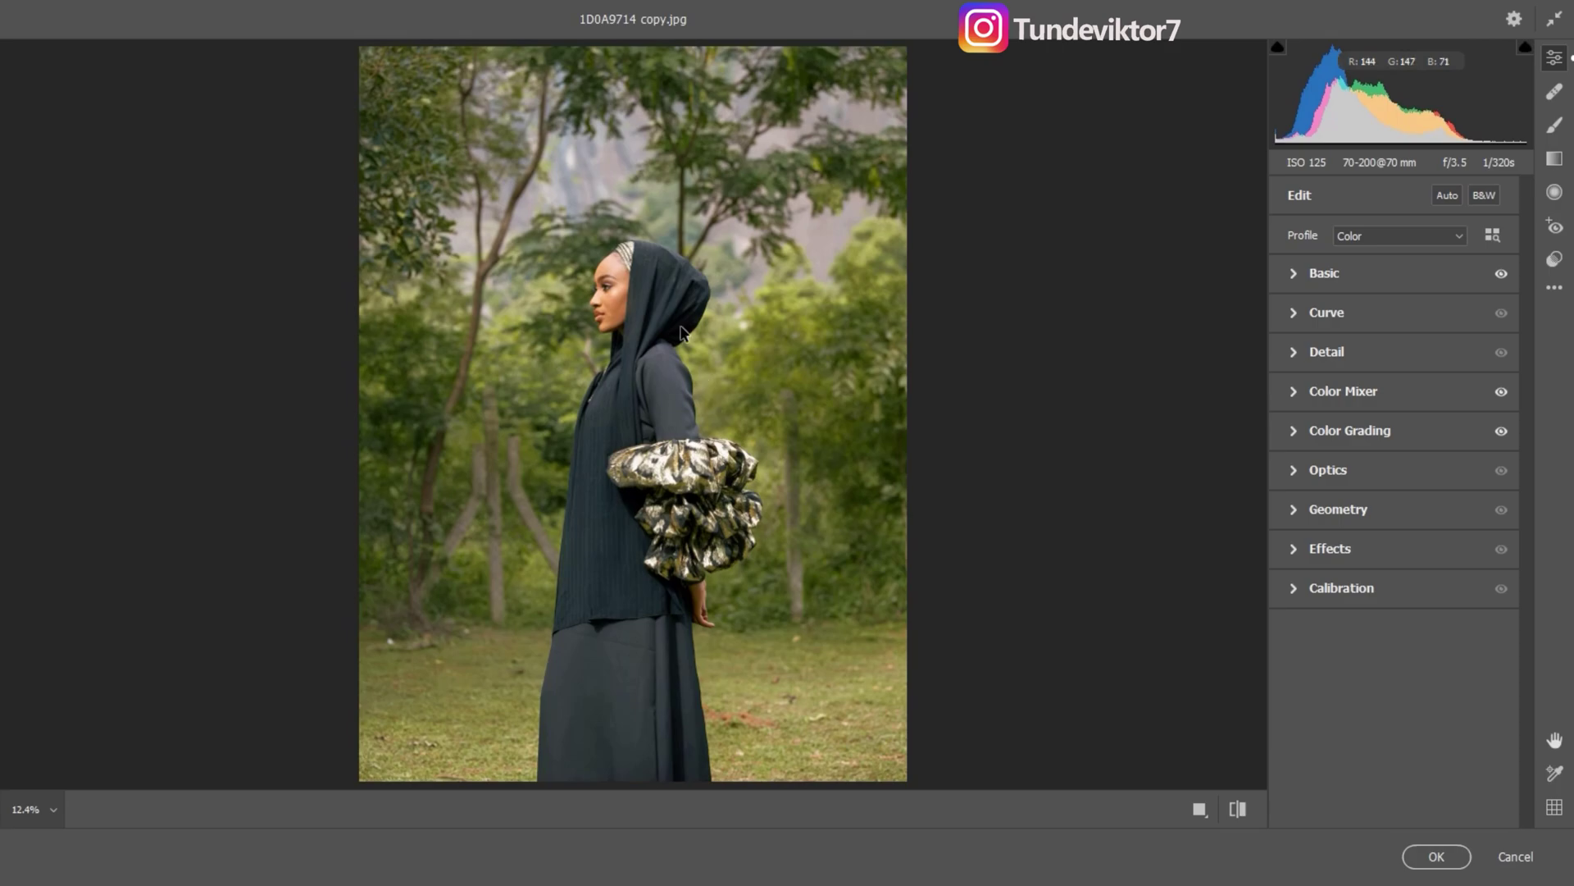
pyautogui.click(654, 322)
pyautogui.keyDown('alt'); pyautogui.click(583, 398); pyautogui.keyUp('alt')
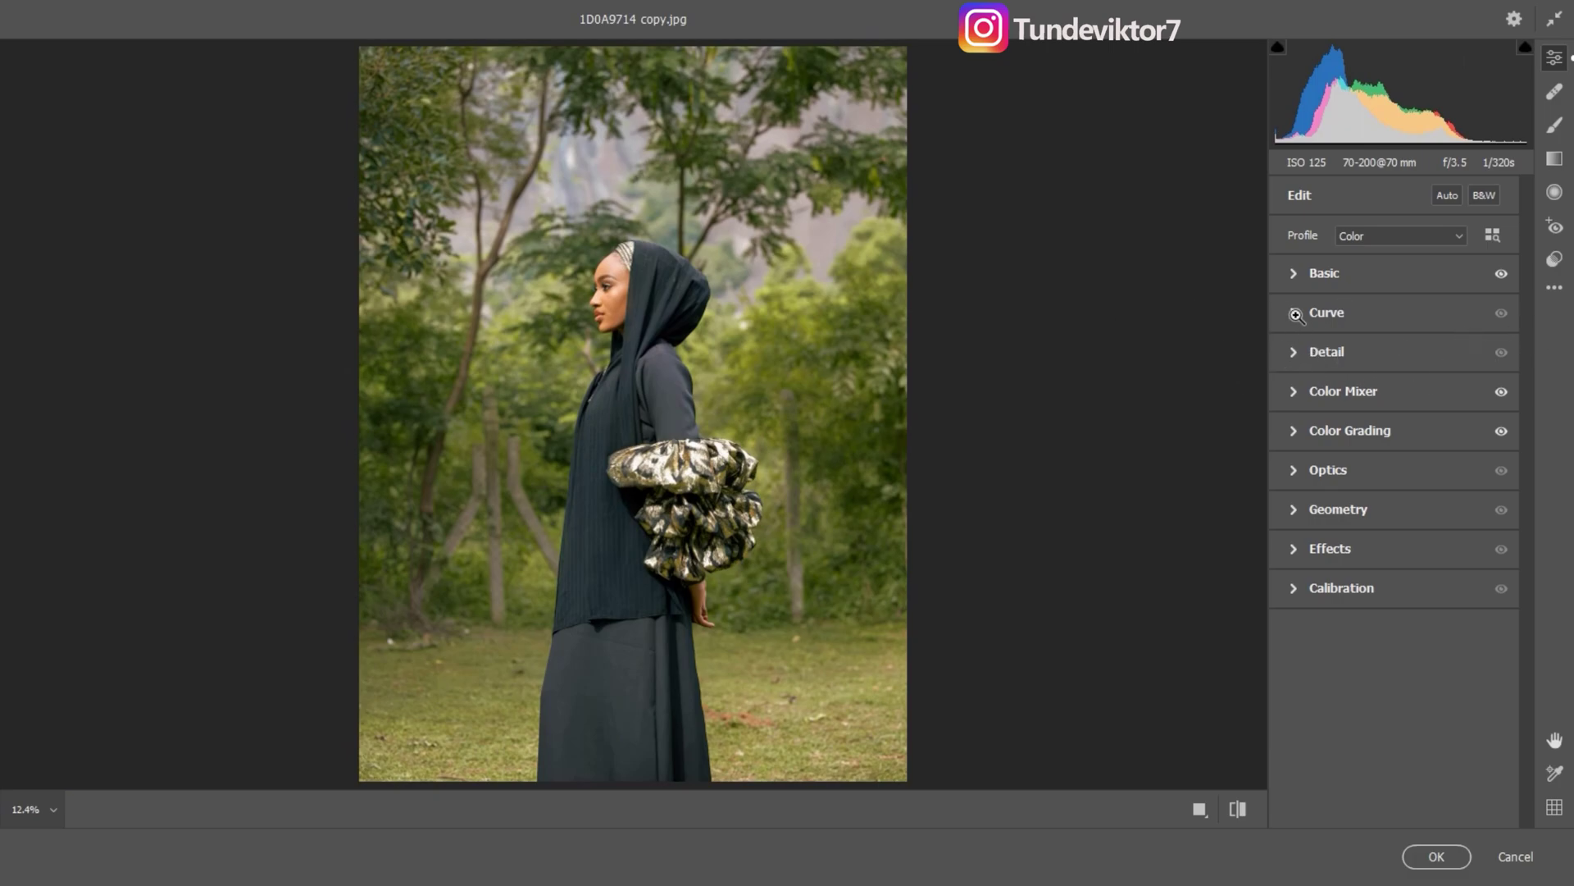
pyautogui.click(1295, 277)
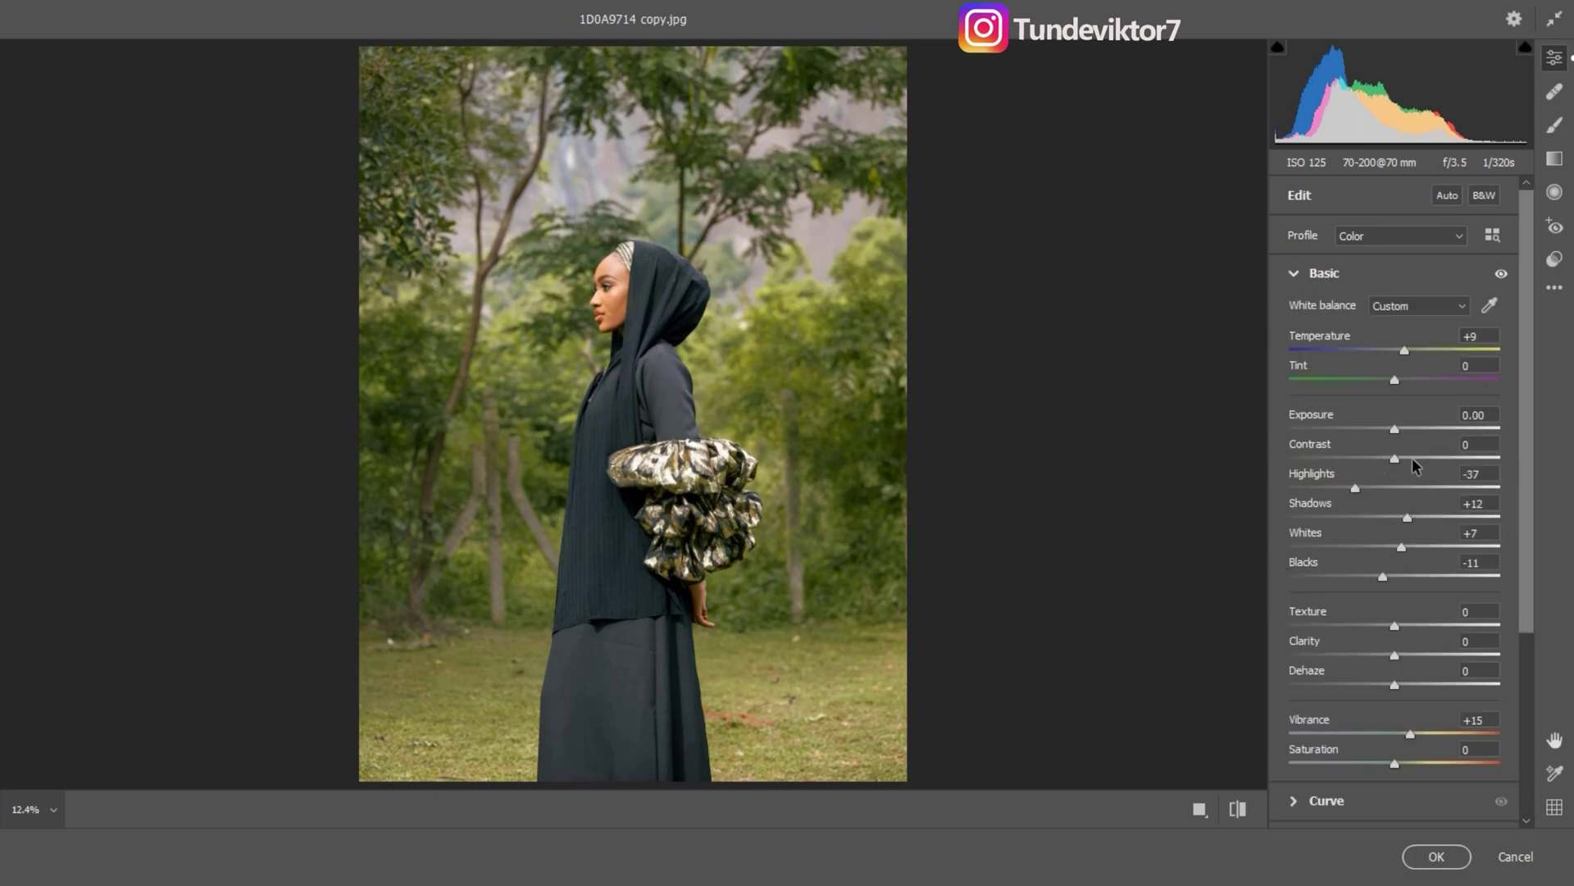
pyautogui.moveTo(1392, 464); pyautogui.dragTo(1405, 466)
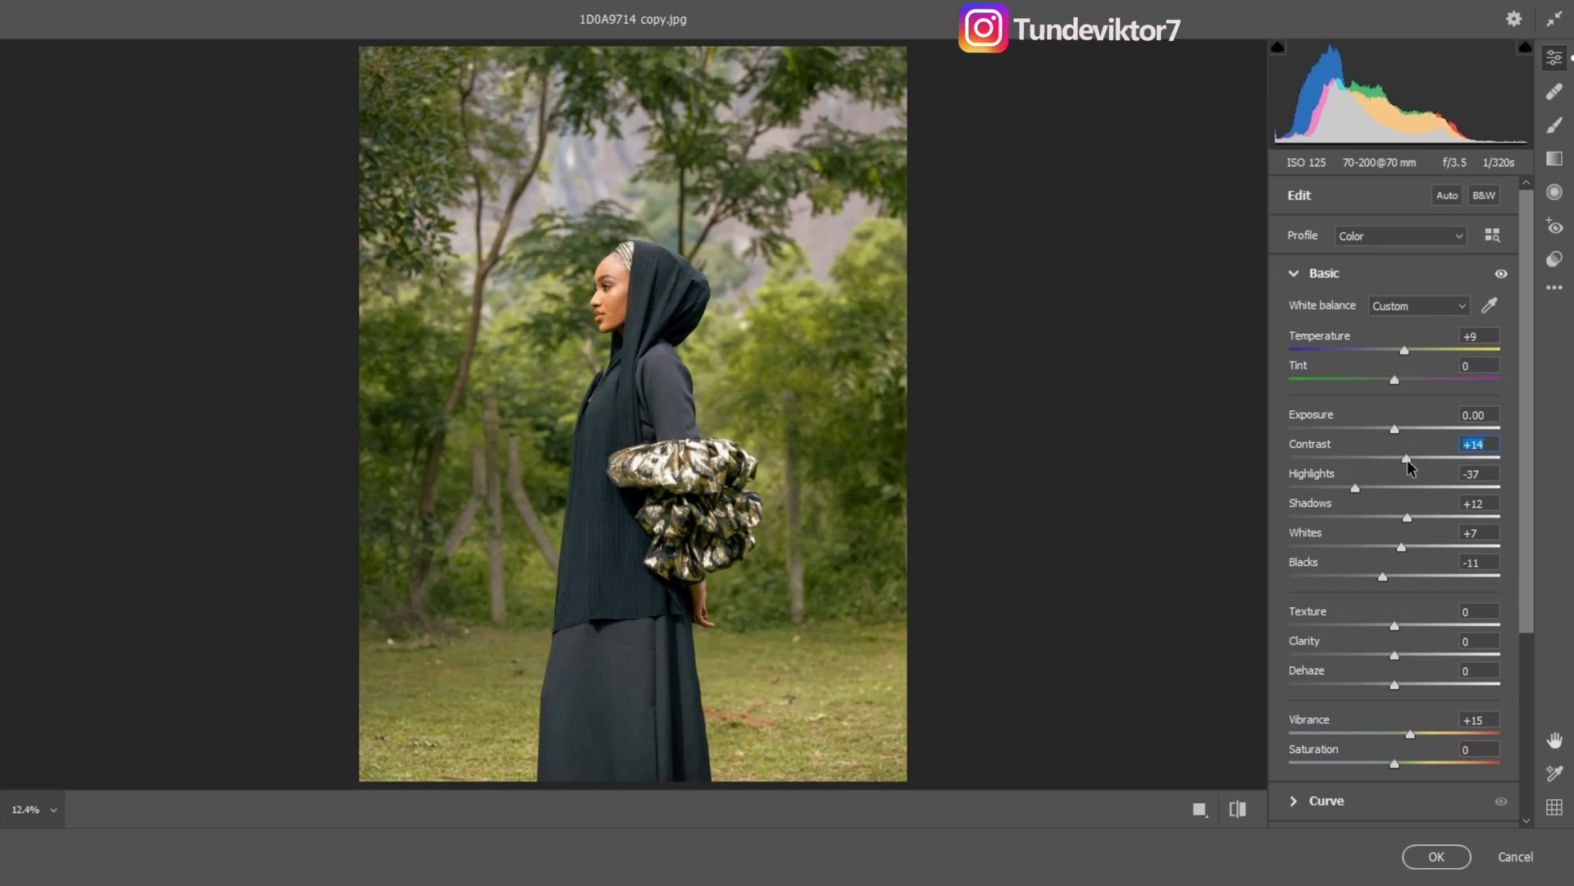
pyautogui.click(1295, 275)
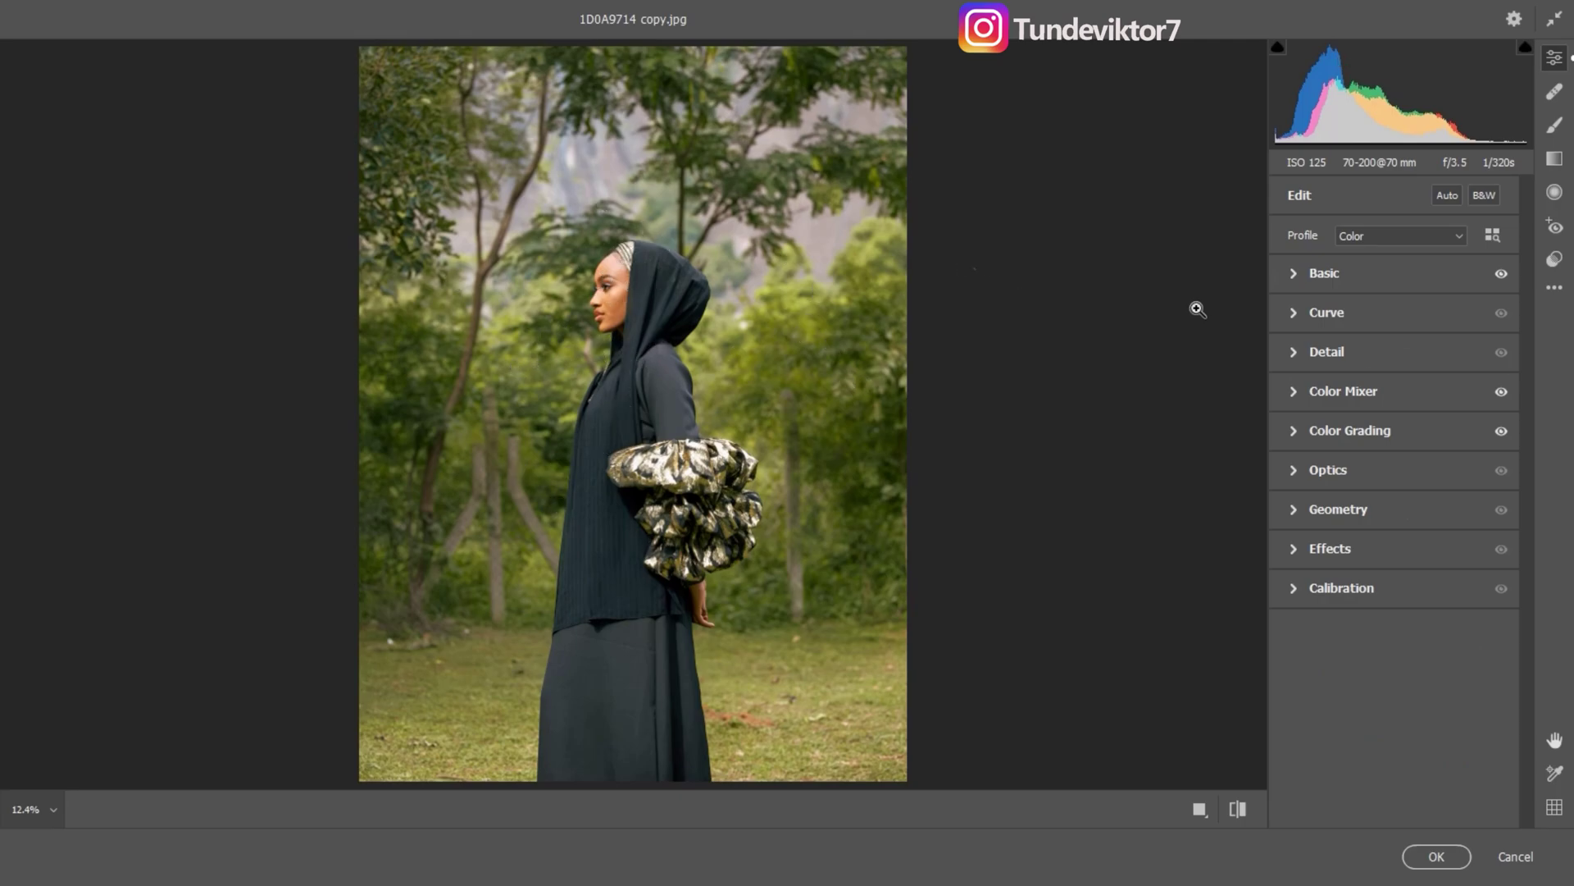
# Create a Camera Raw preset named 'amazing' in the User Presets group.
pyautogui.click(1554, 291)
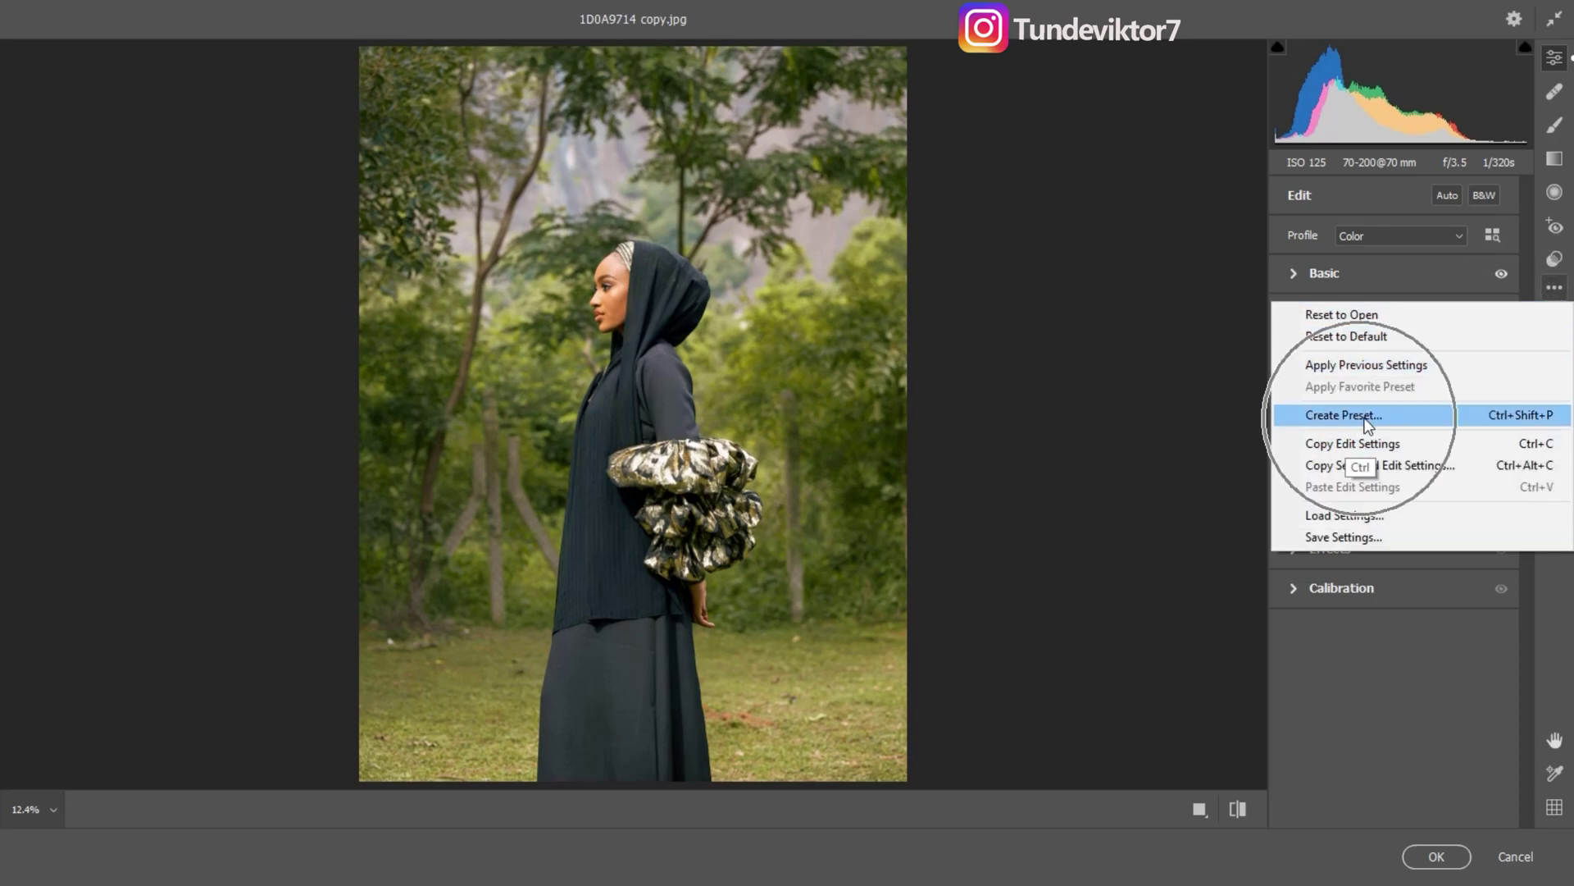
pyautogui.click(1366, 414)
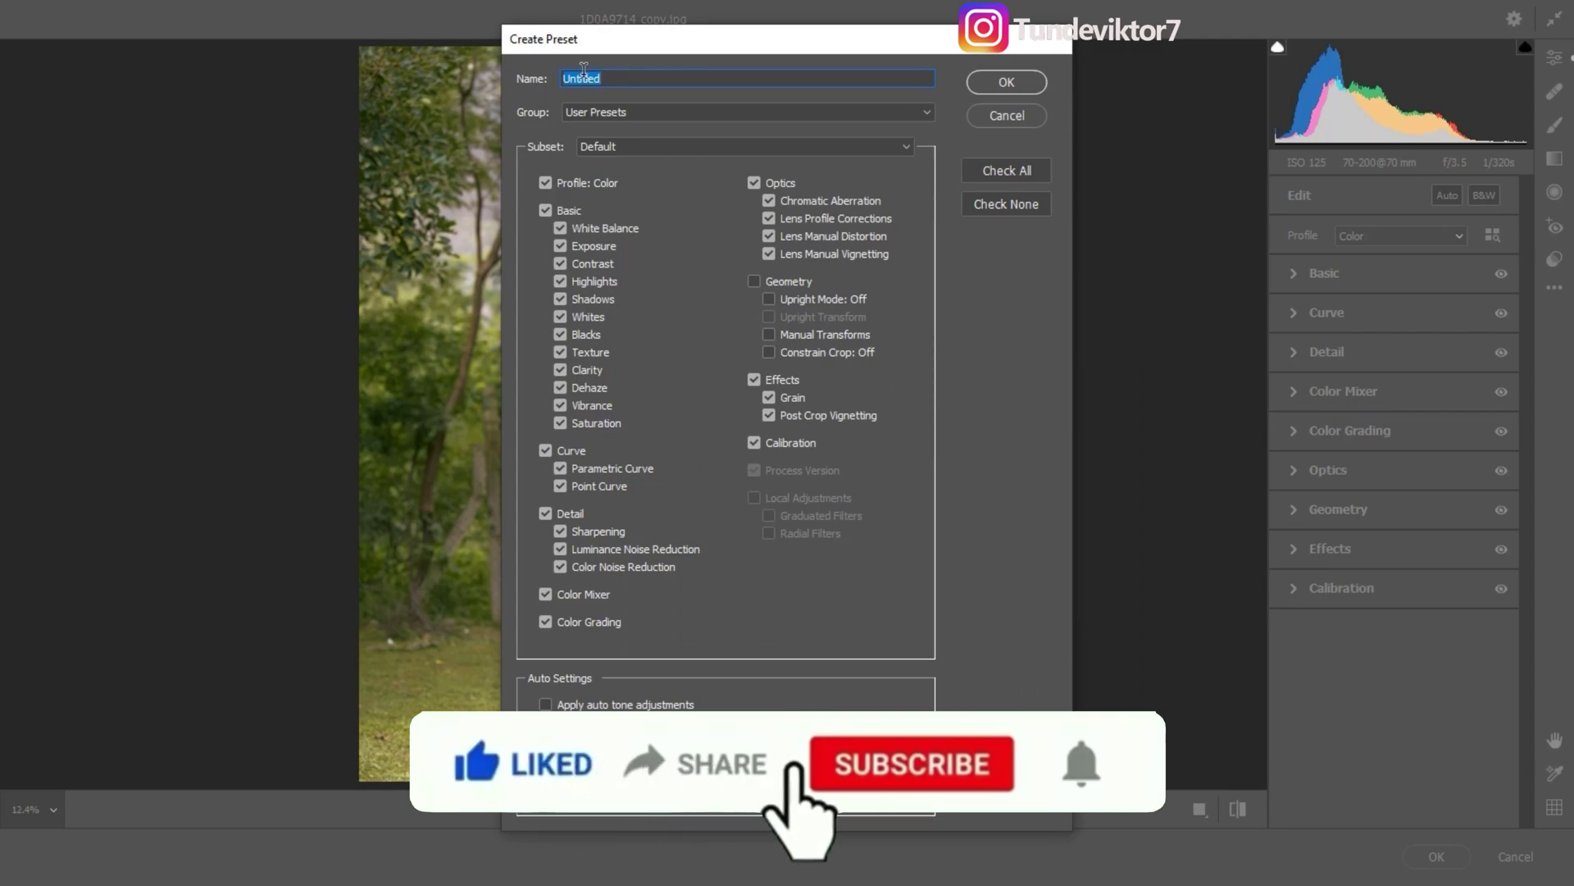
pyautogui.write('ama')
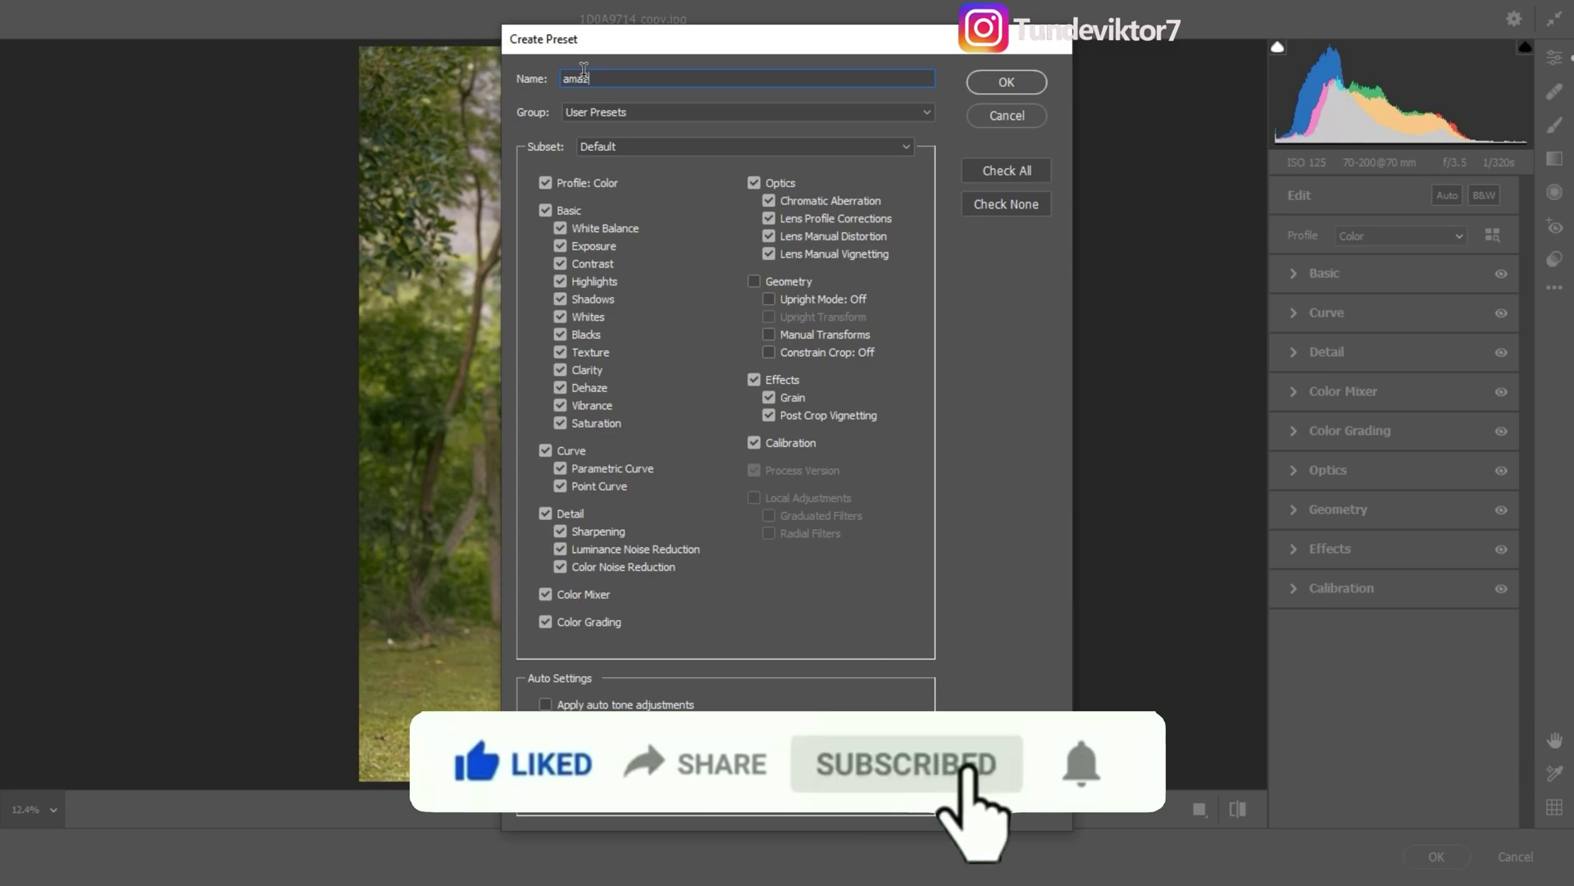
pyautogui.write('zing')
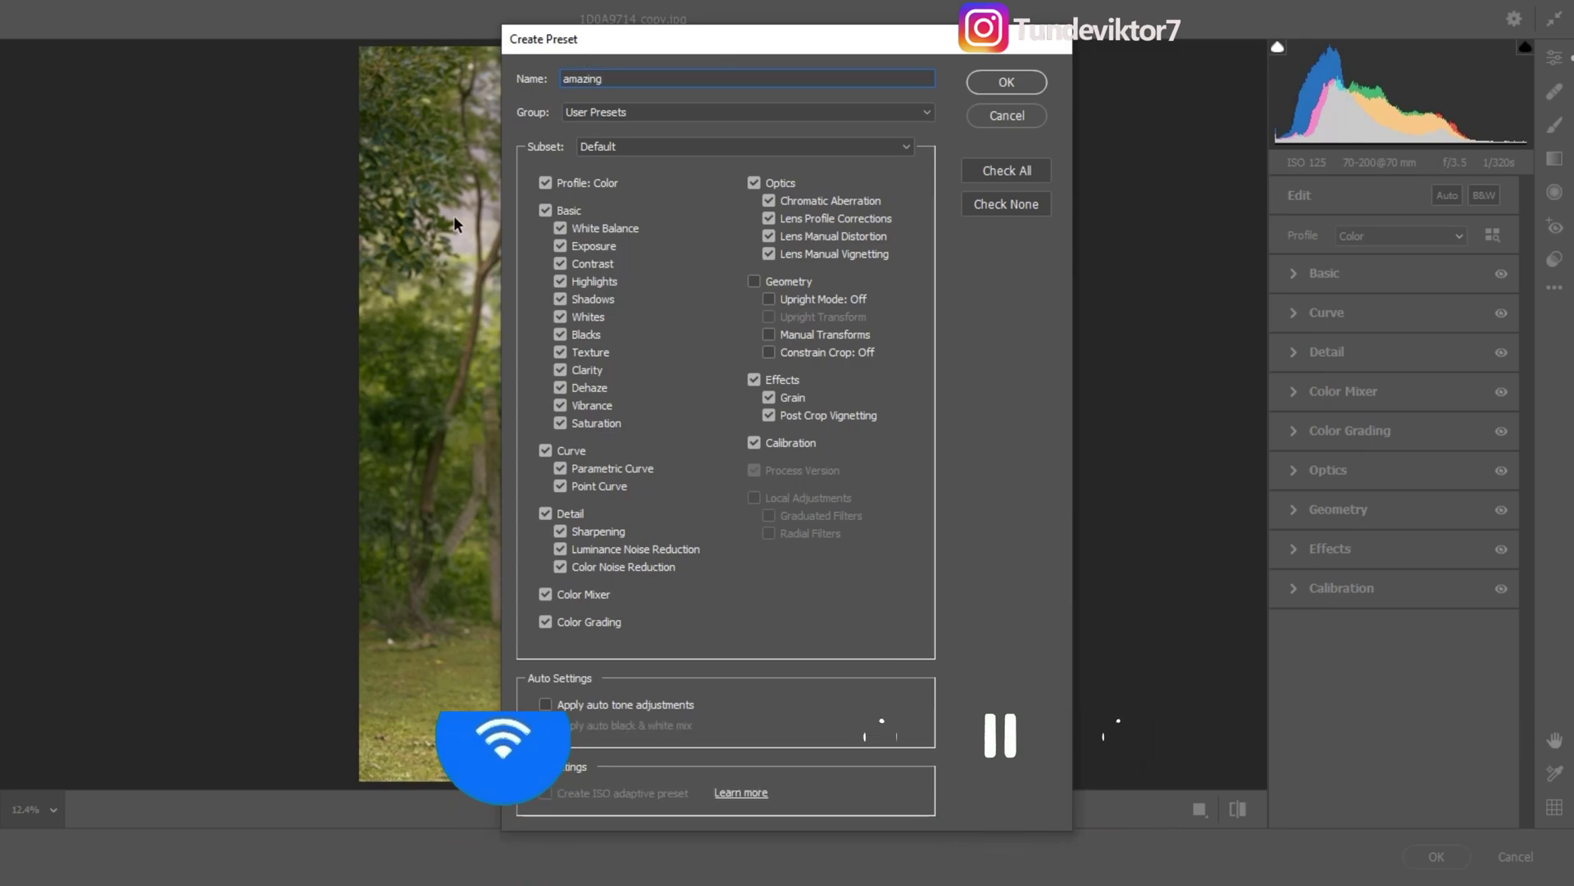
pyautogui.click(644, 113)
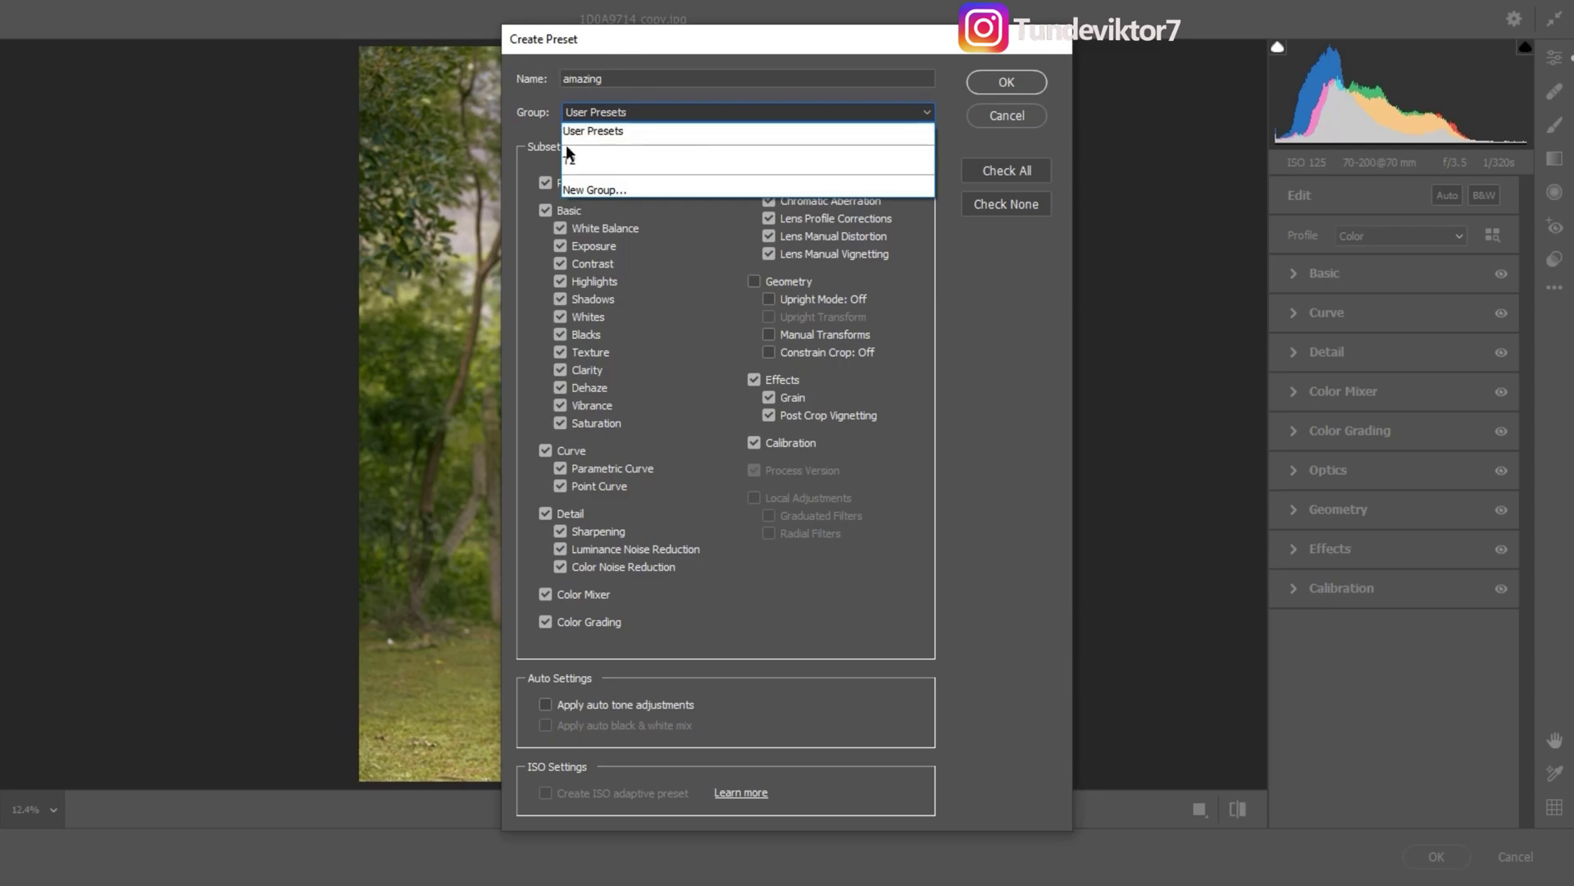
pyautogui.click(613, 133)
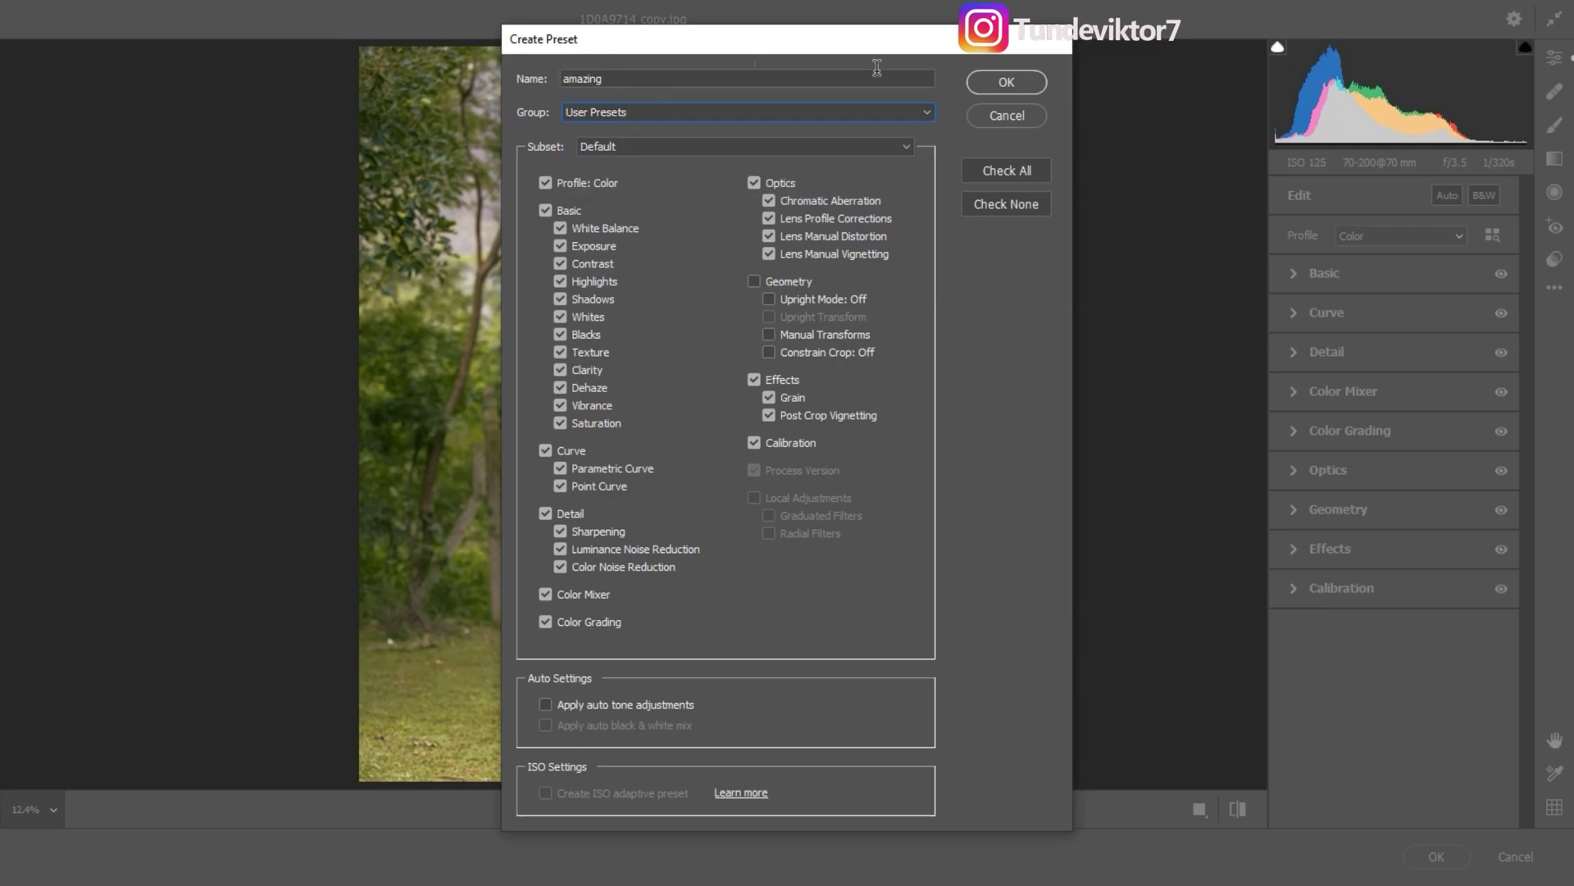
pyautogui.click(1007, 82)
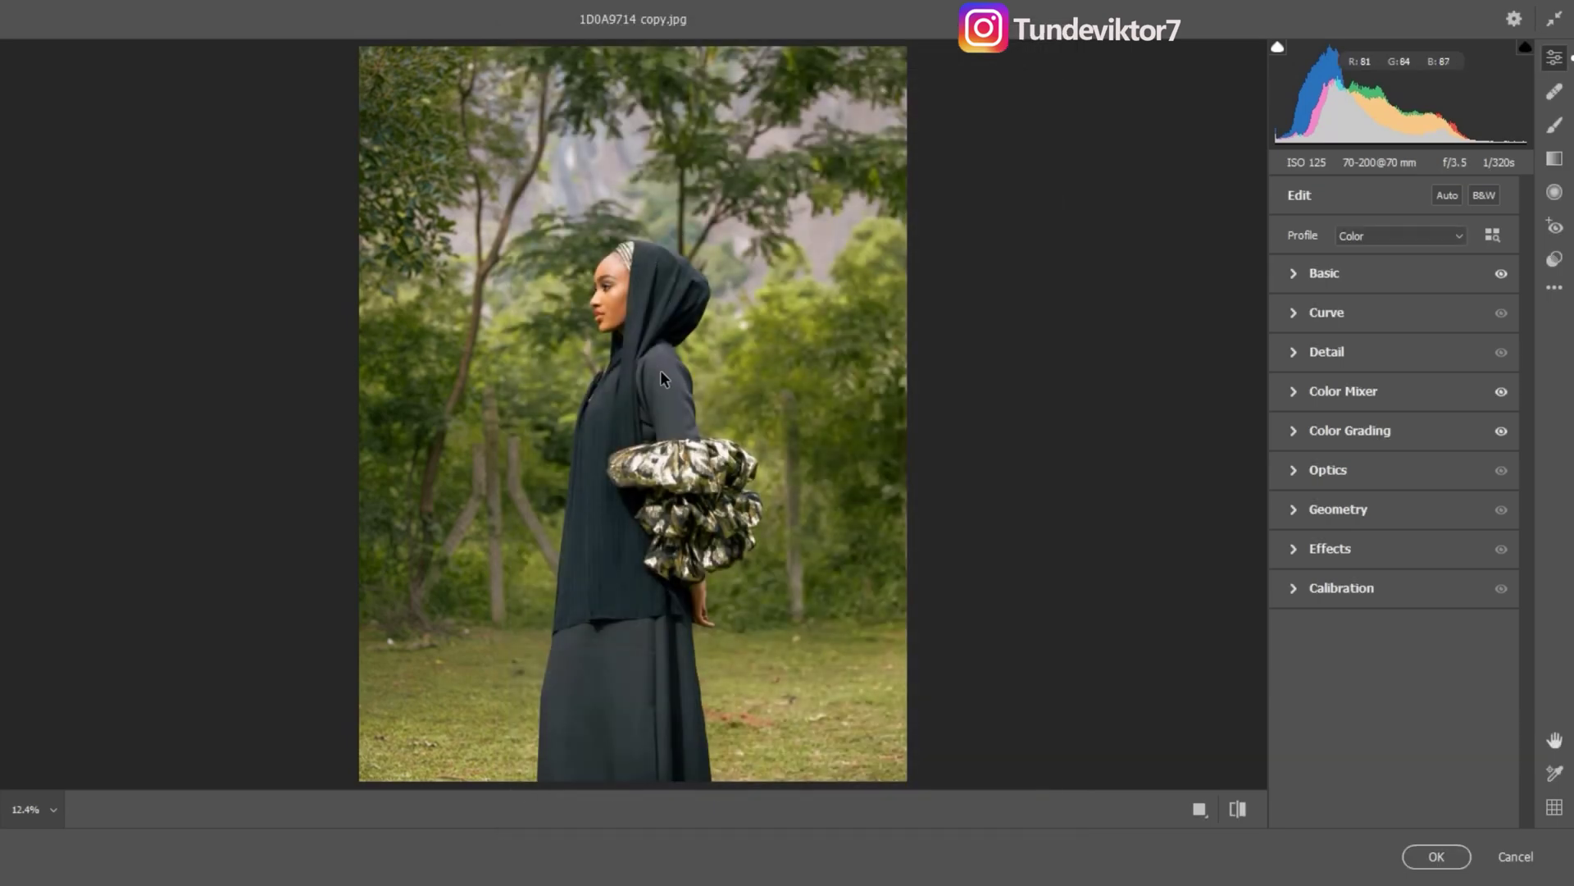
# Apply the grade to 1D0A9714 copy.jpg and open 1D0A9617 copy.jpg in Camera Raw Filter.
pyautogui.click(1437, 856)
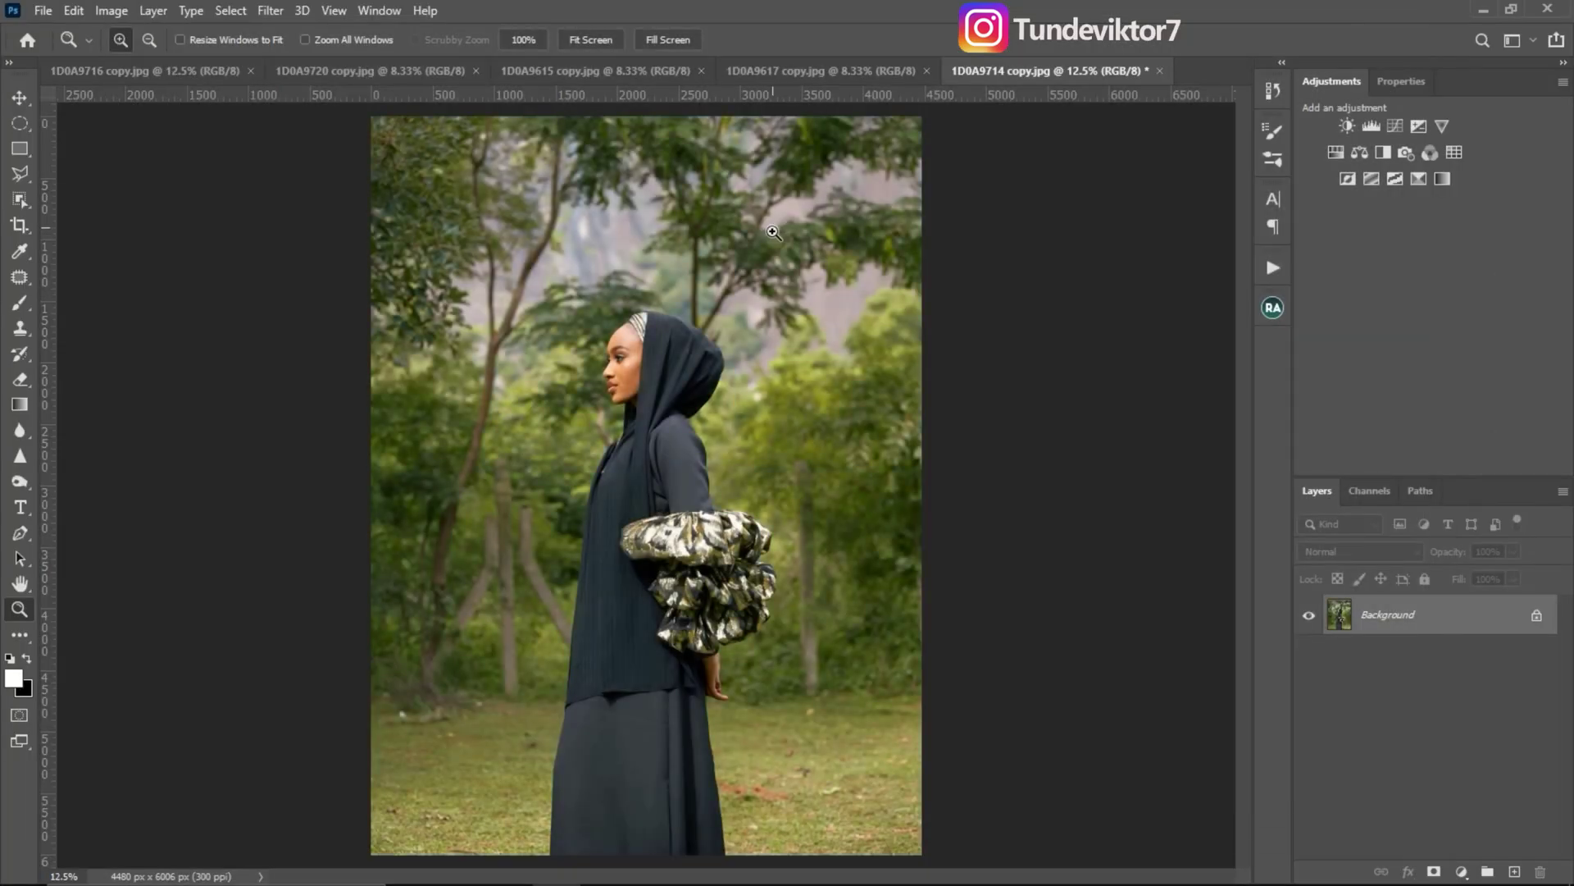
pyautogui.click(811, 73)
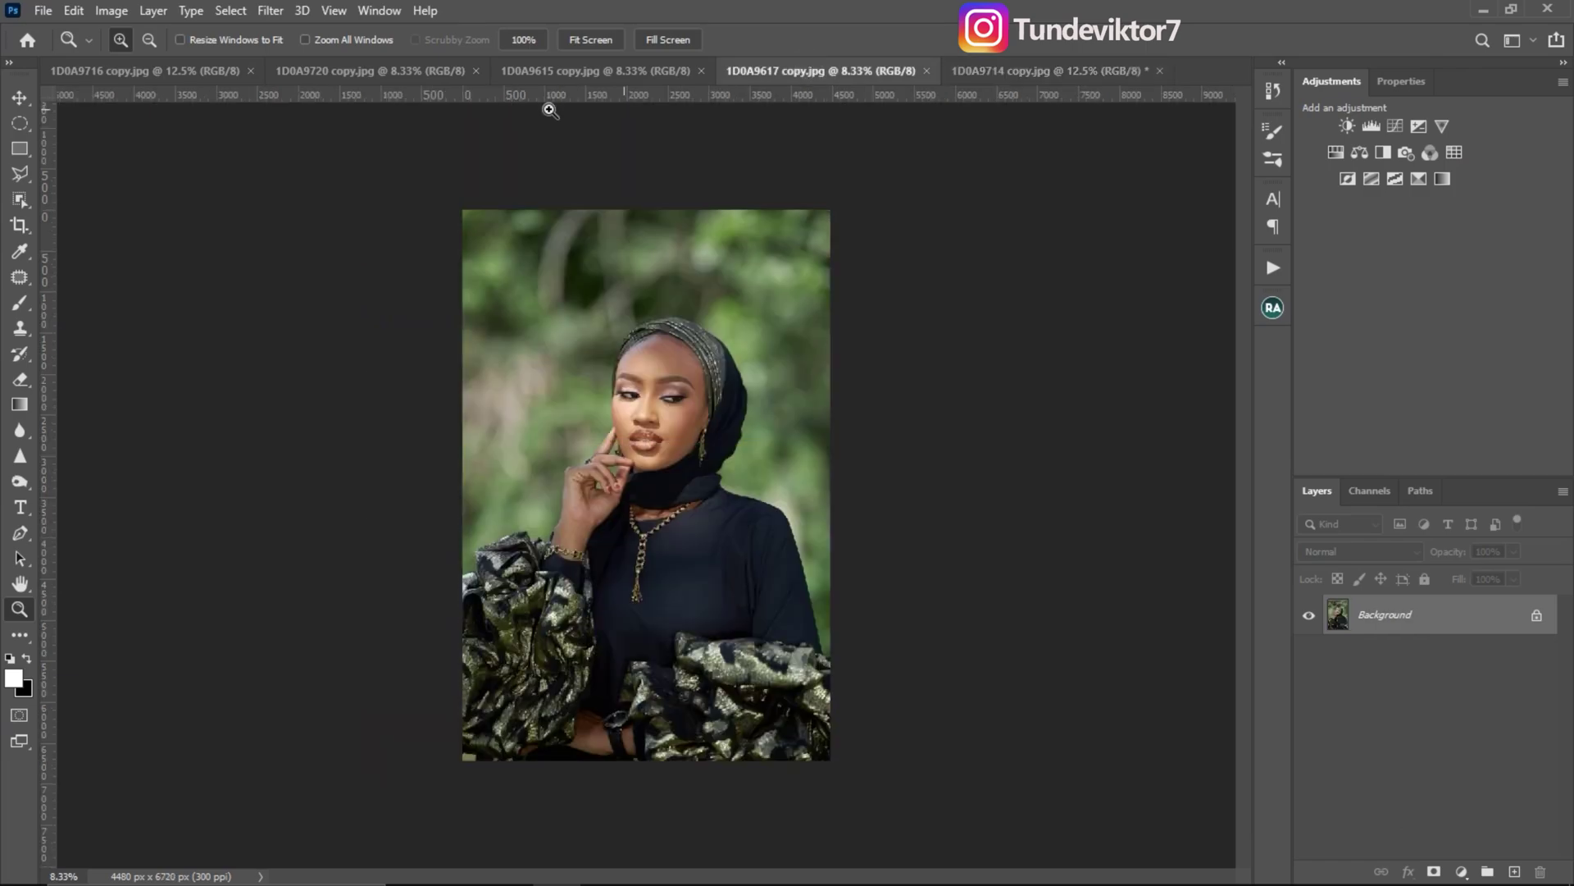
pyautogui.click(271, 12)
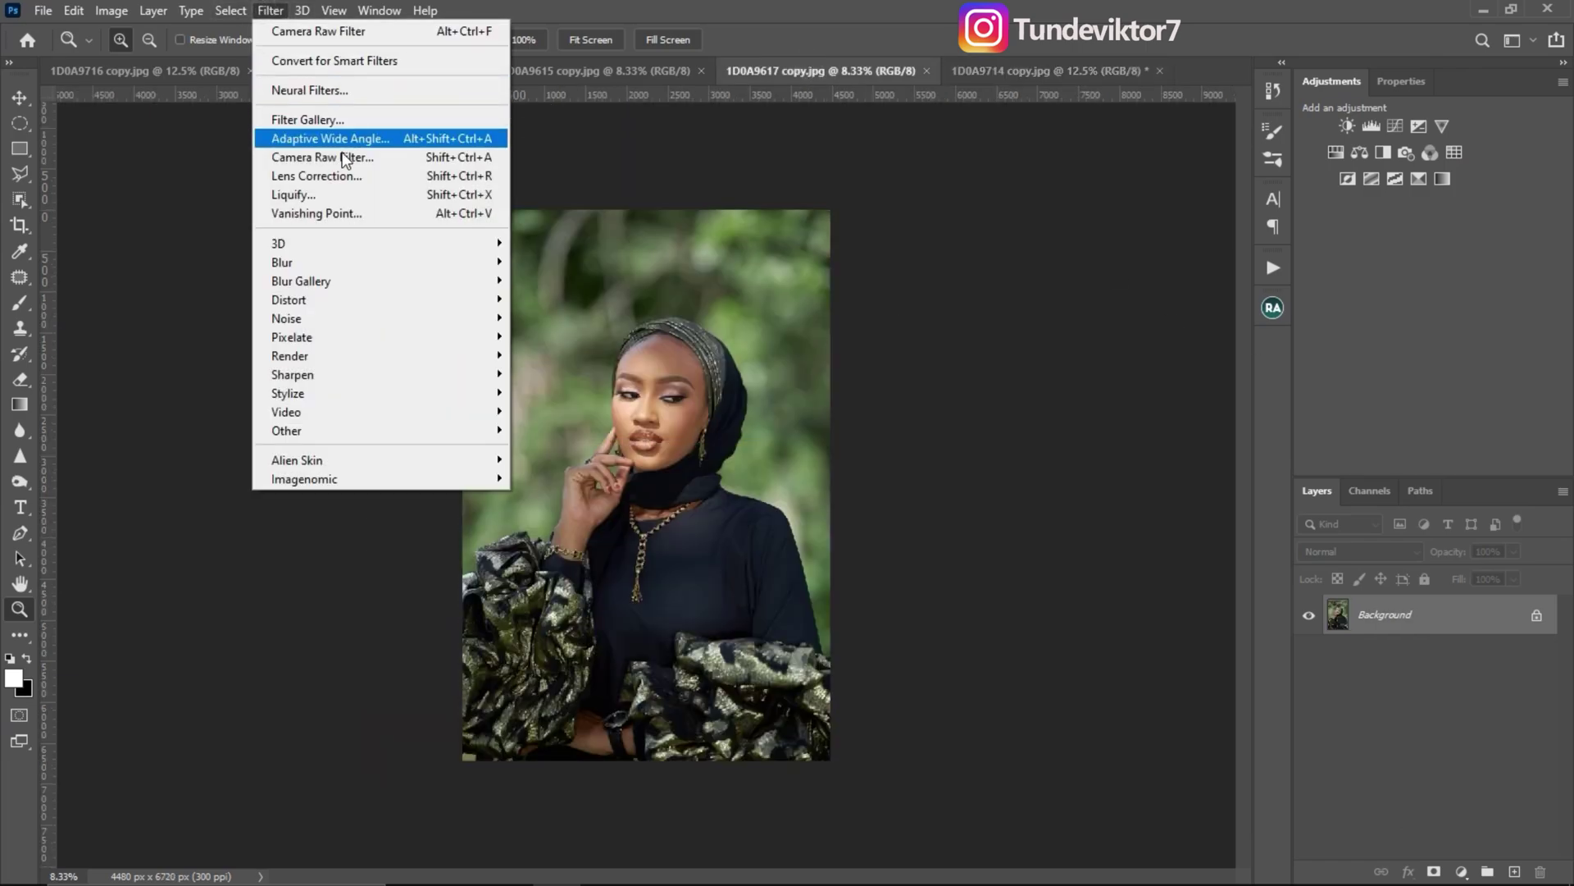
pyautogui.click(346, 157)
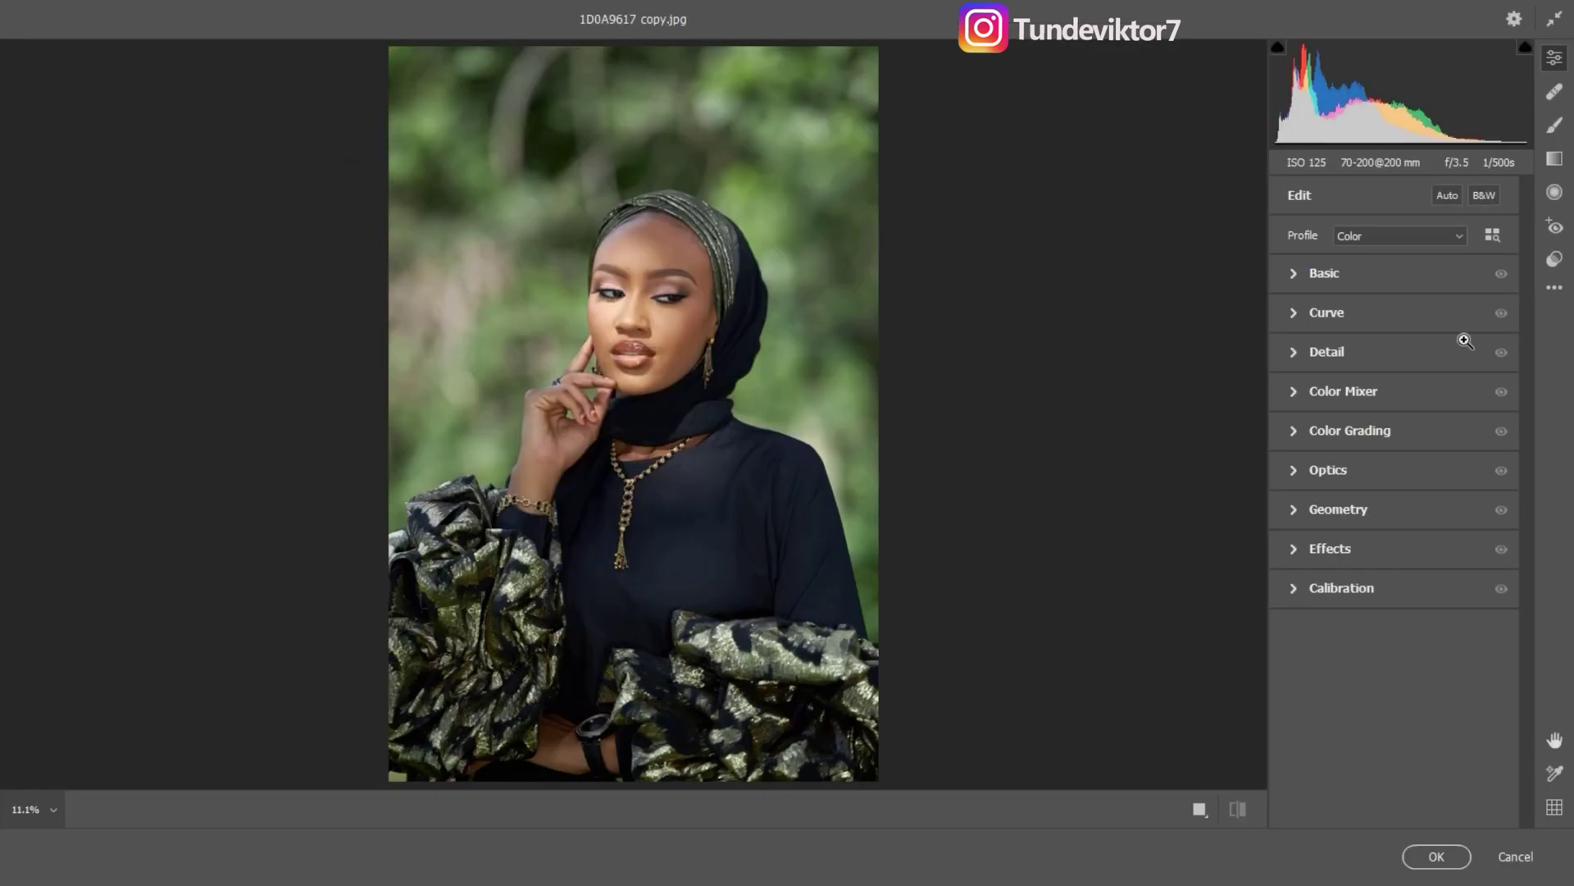
# Load the amazing.xmp settings onto 1D0A9617 copy.jpg and apply the filter.
pyautogui.click(1557, 290)
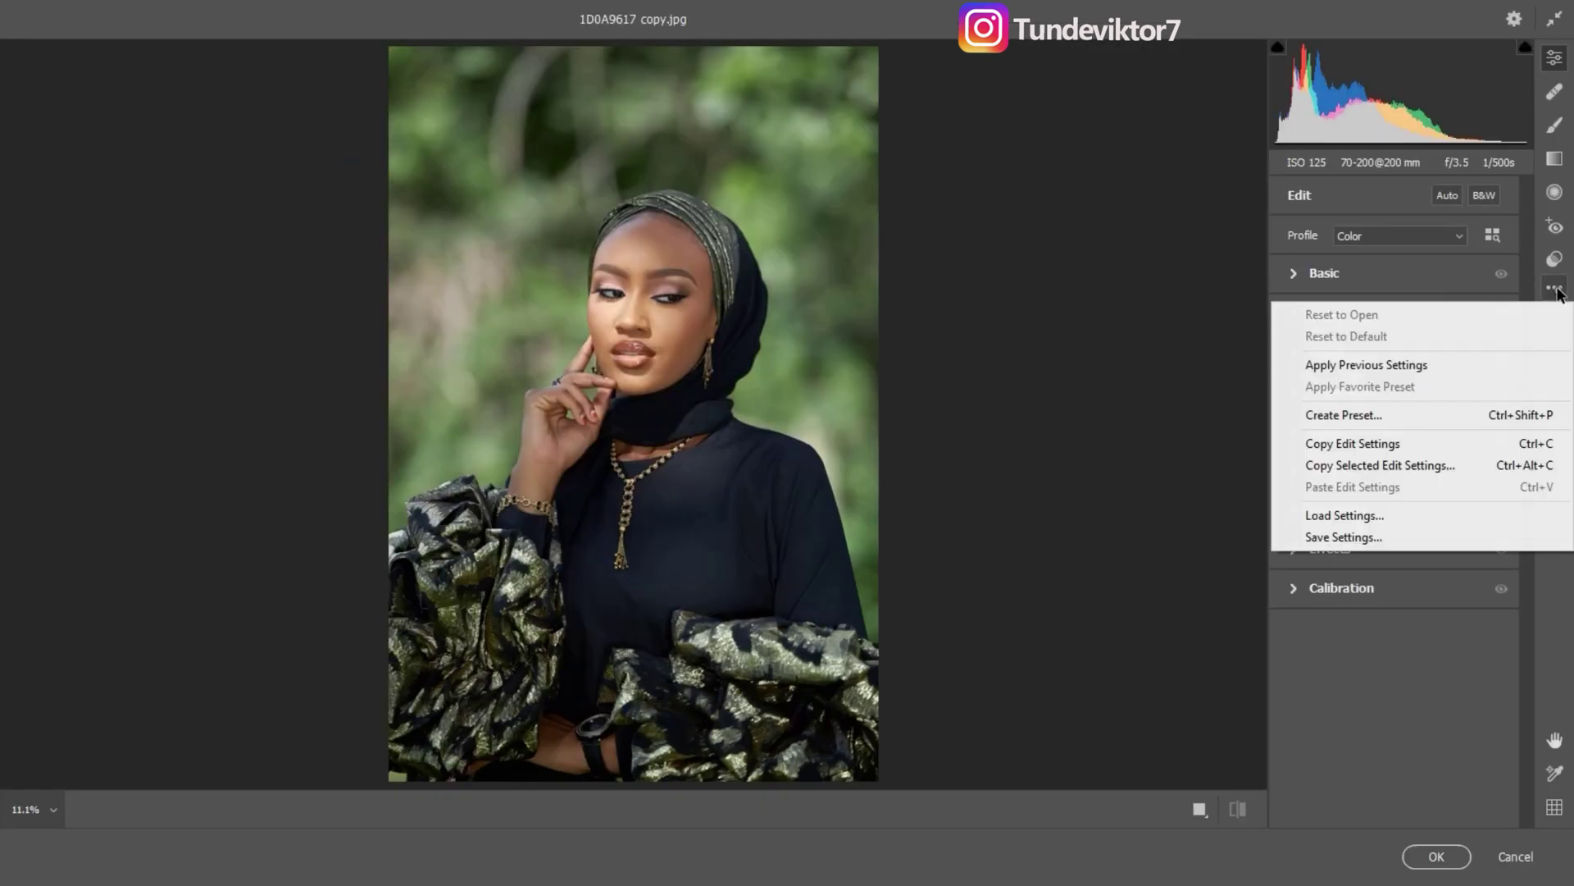
pyautogui.click(1363, 517)
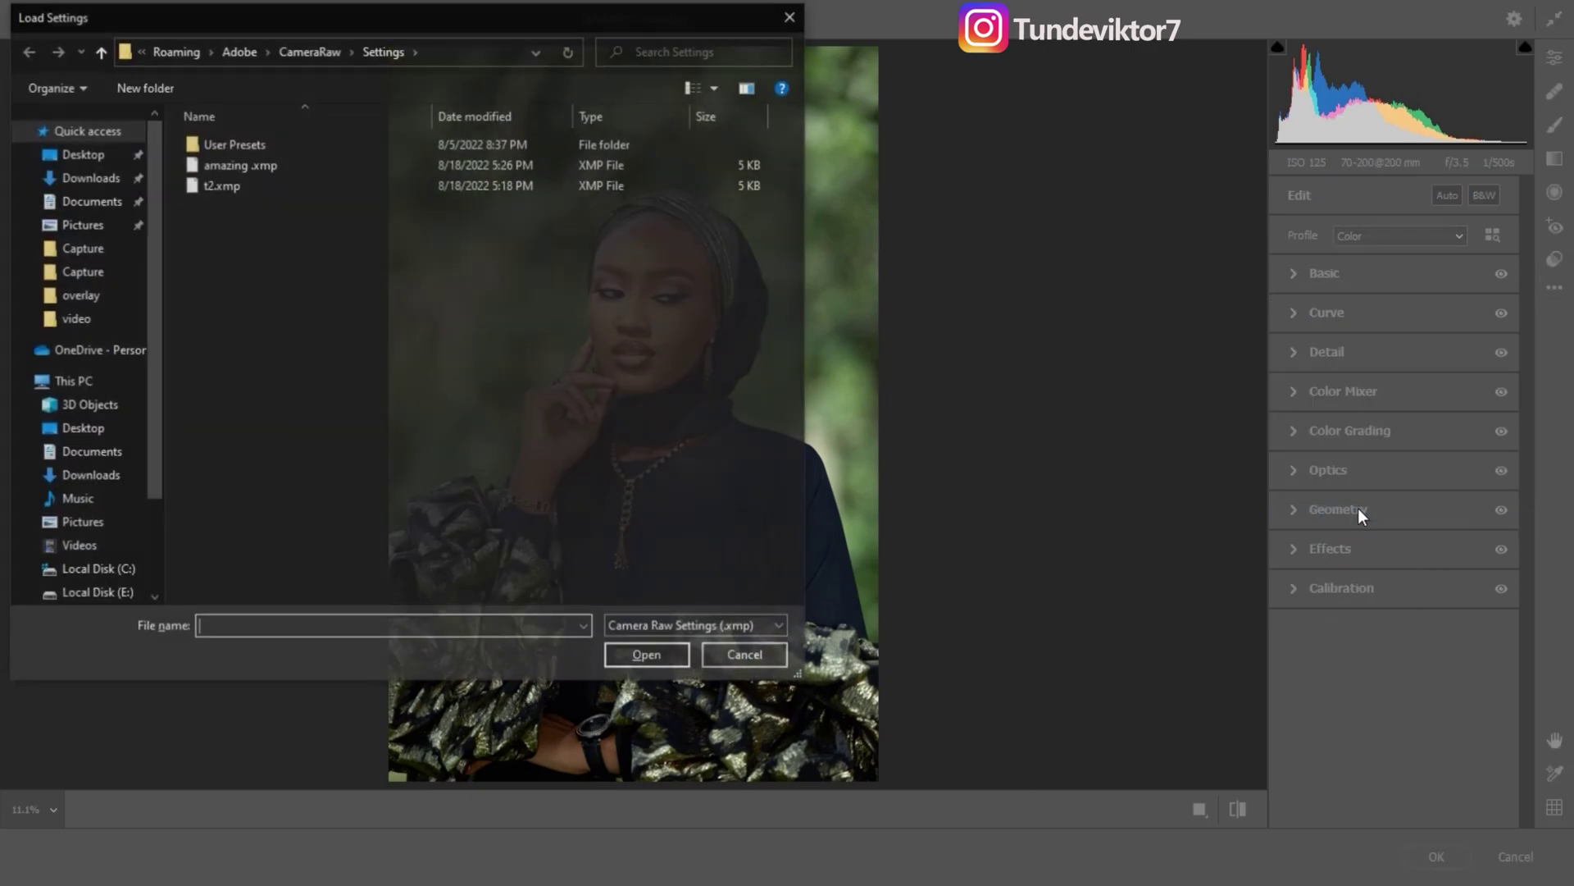
pyautogui.click(287, 166)
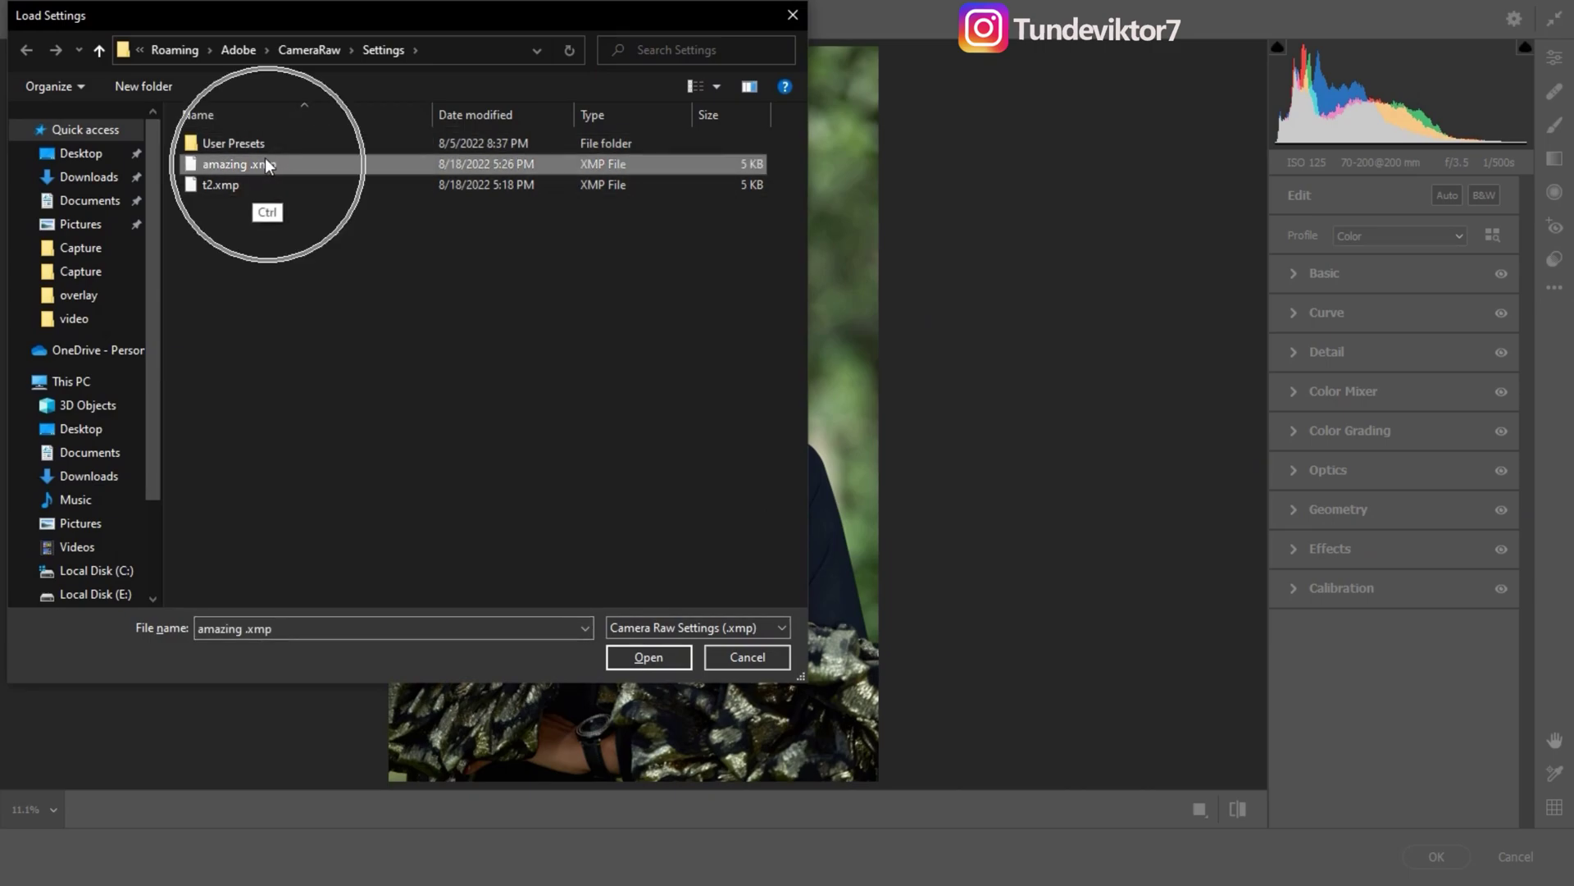
pyautogui.keyDown('ctrl'); pyautogui.click(328, 184); pyautogui.keyUp('ctrl')
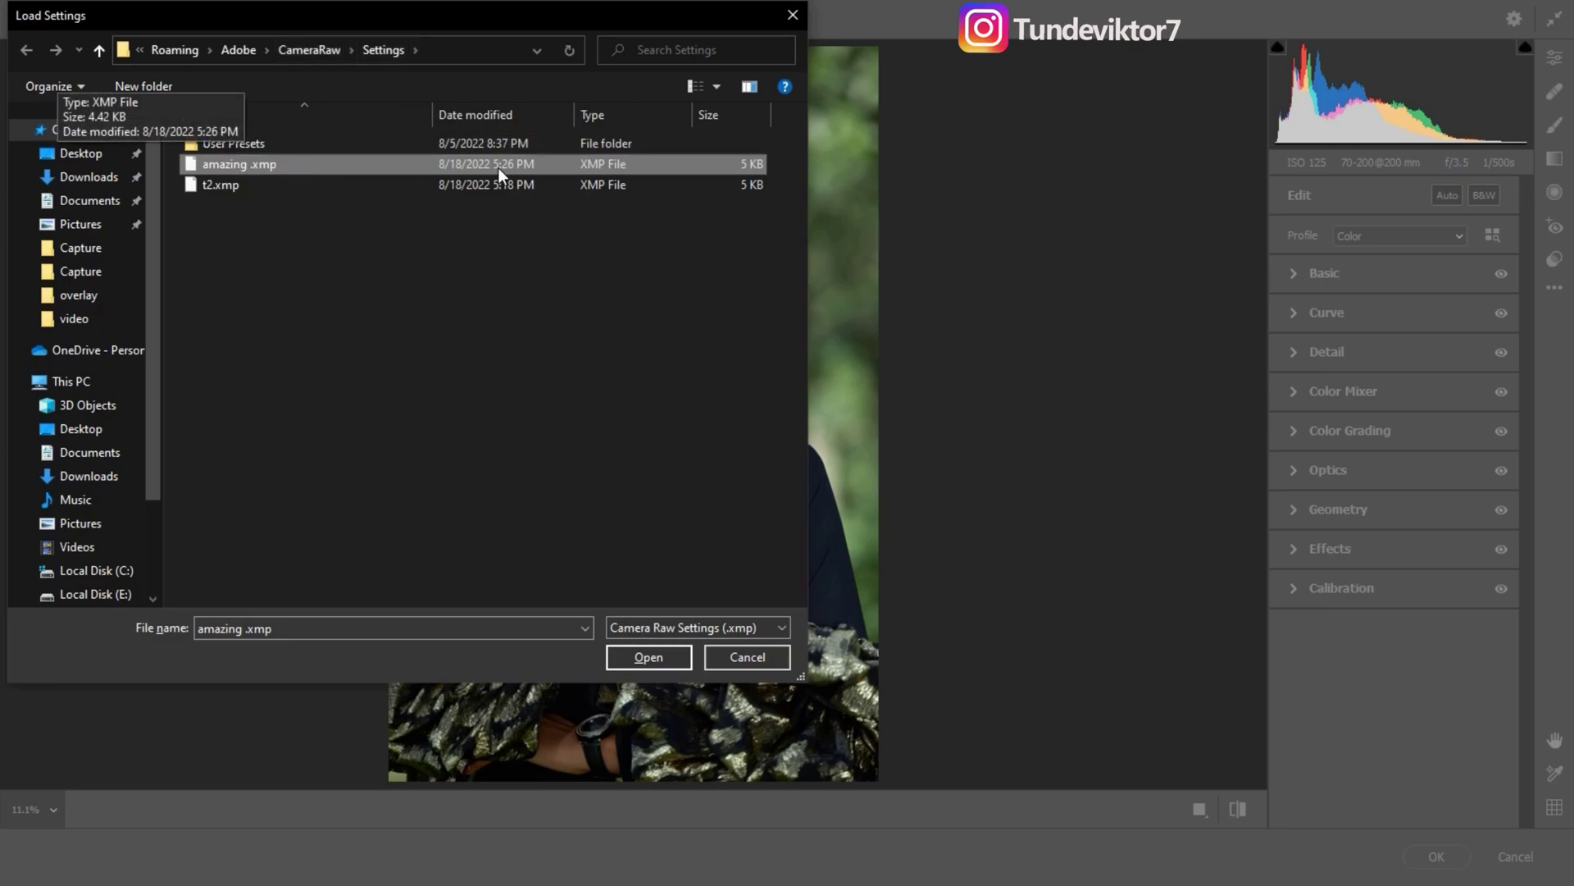
pyautogui.click(278, 162)
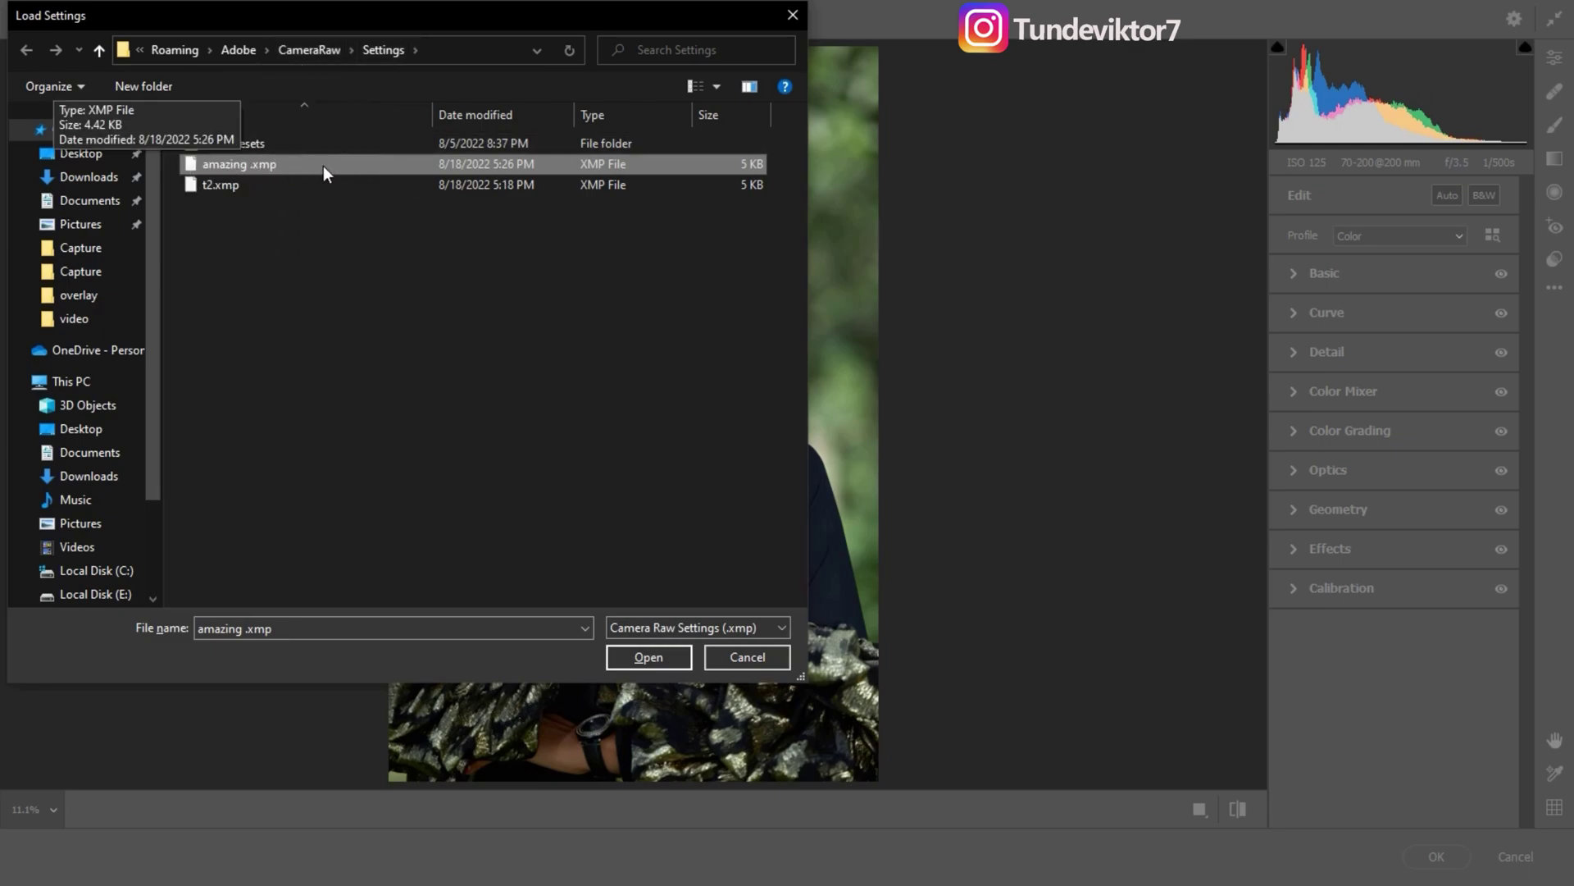
pyautogui.click(648, 656)
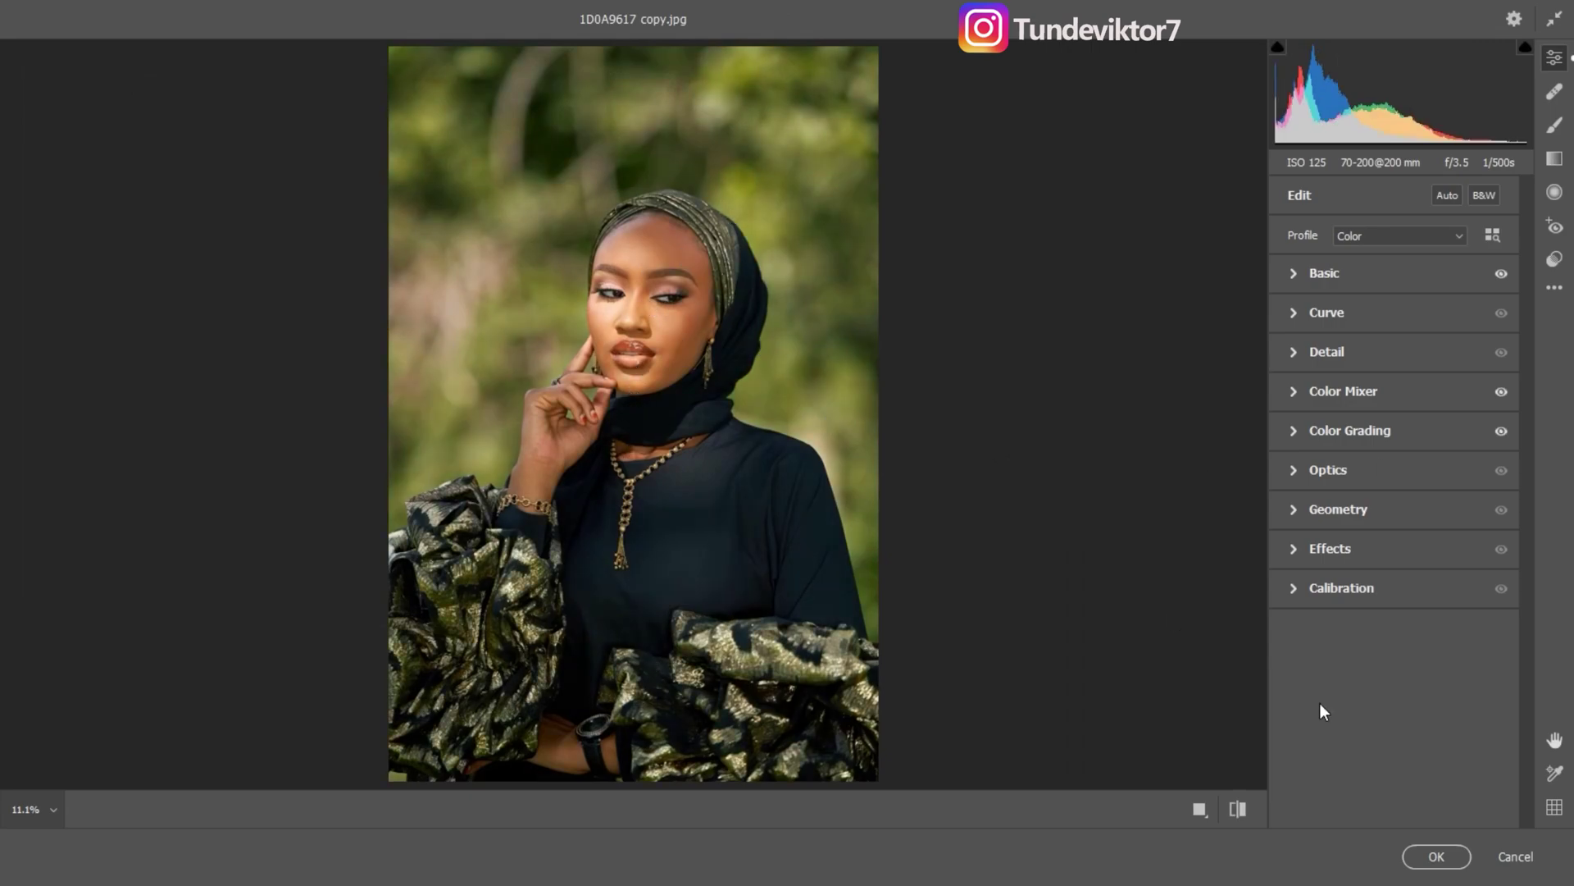
pyautogui.click(1437, 855)
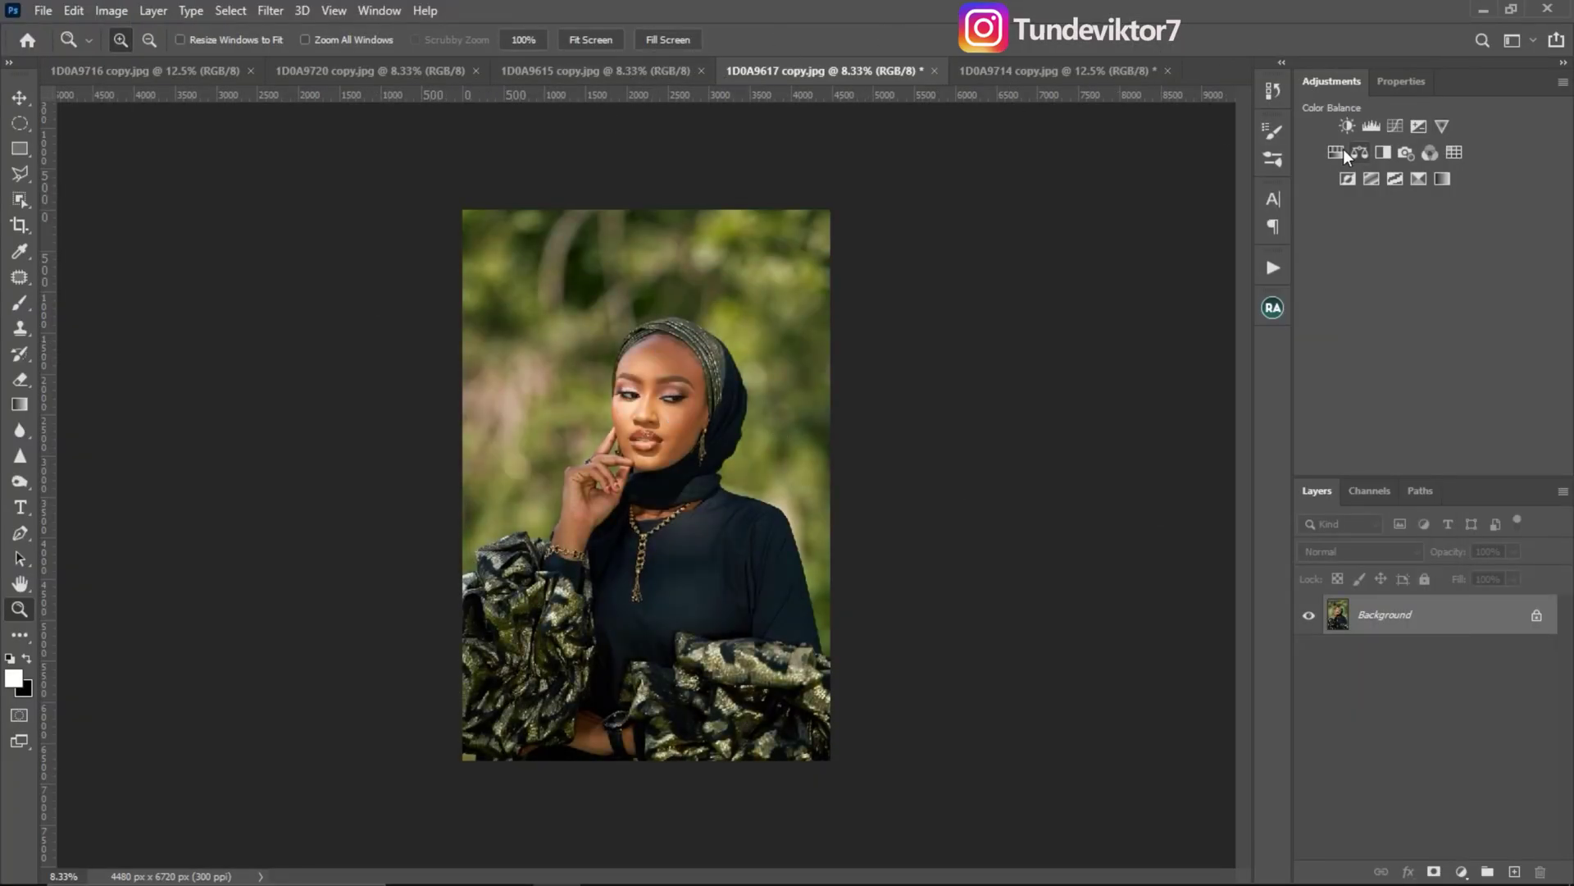
# Open 1D0A9615 copy.jpg in Camera Raw Filter, load amazing.xmp and apply it.
pyautogui.click(609, 71)
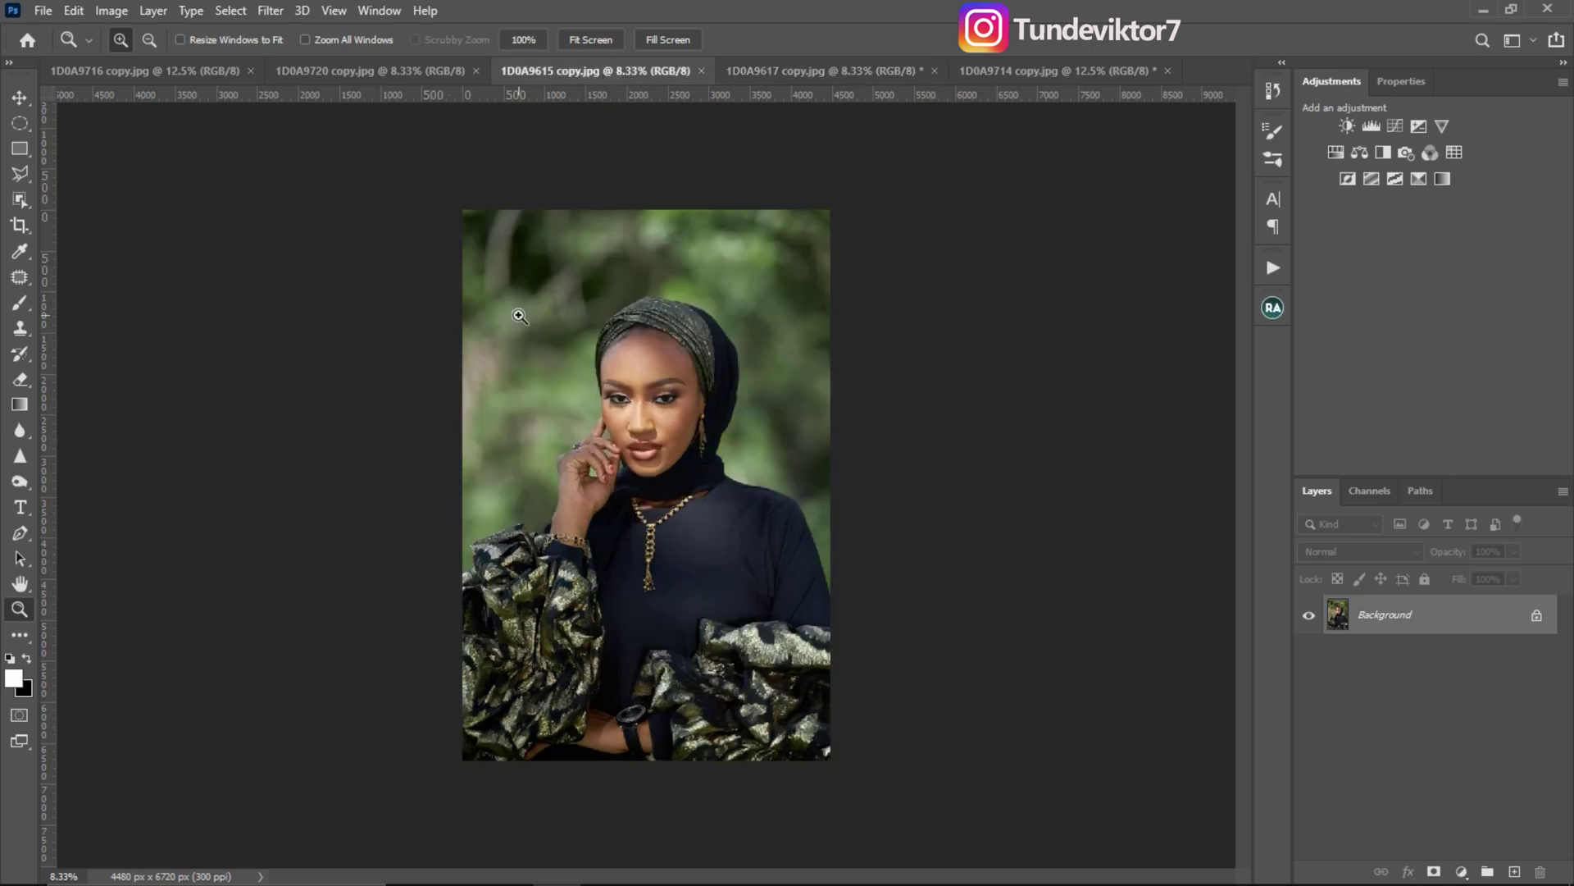
pyautogui.click(277, 10)
pyautogui.click(376, 157)
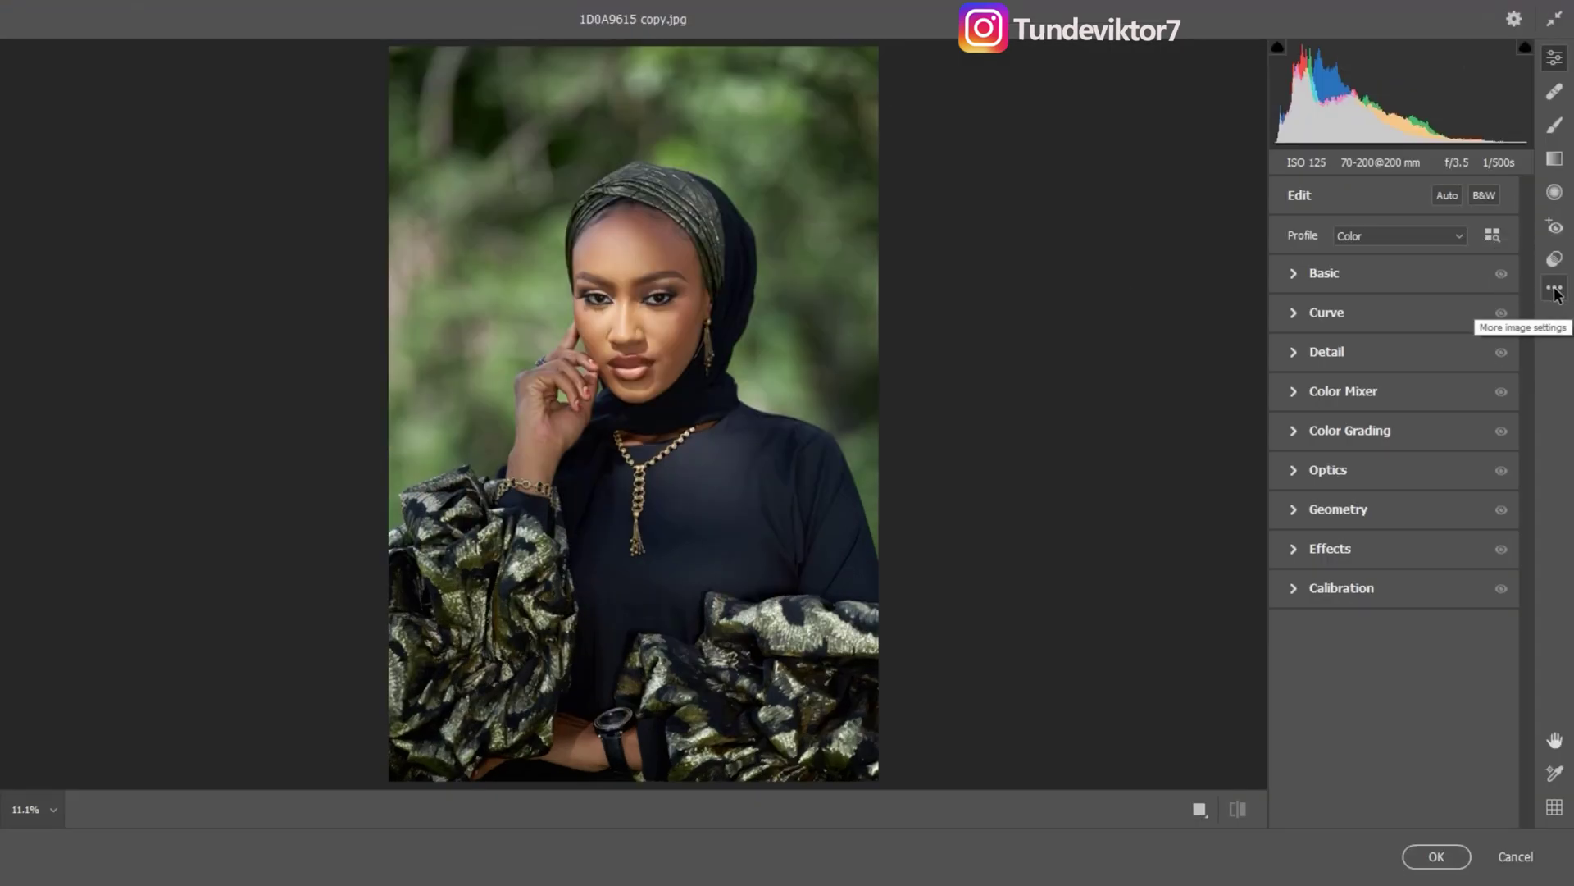
pyautogui.click(1555, 288)
pyautogui.click(1355, 515)
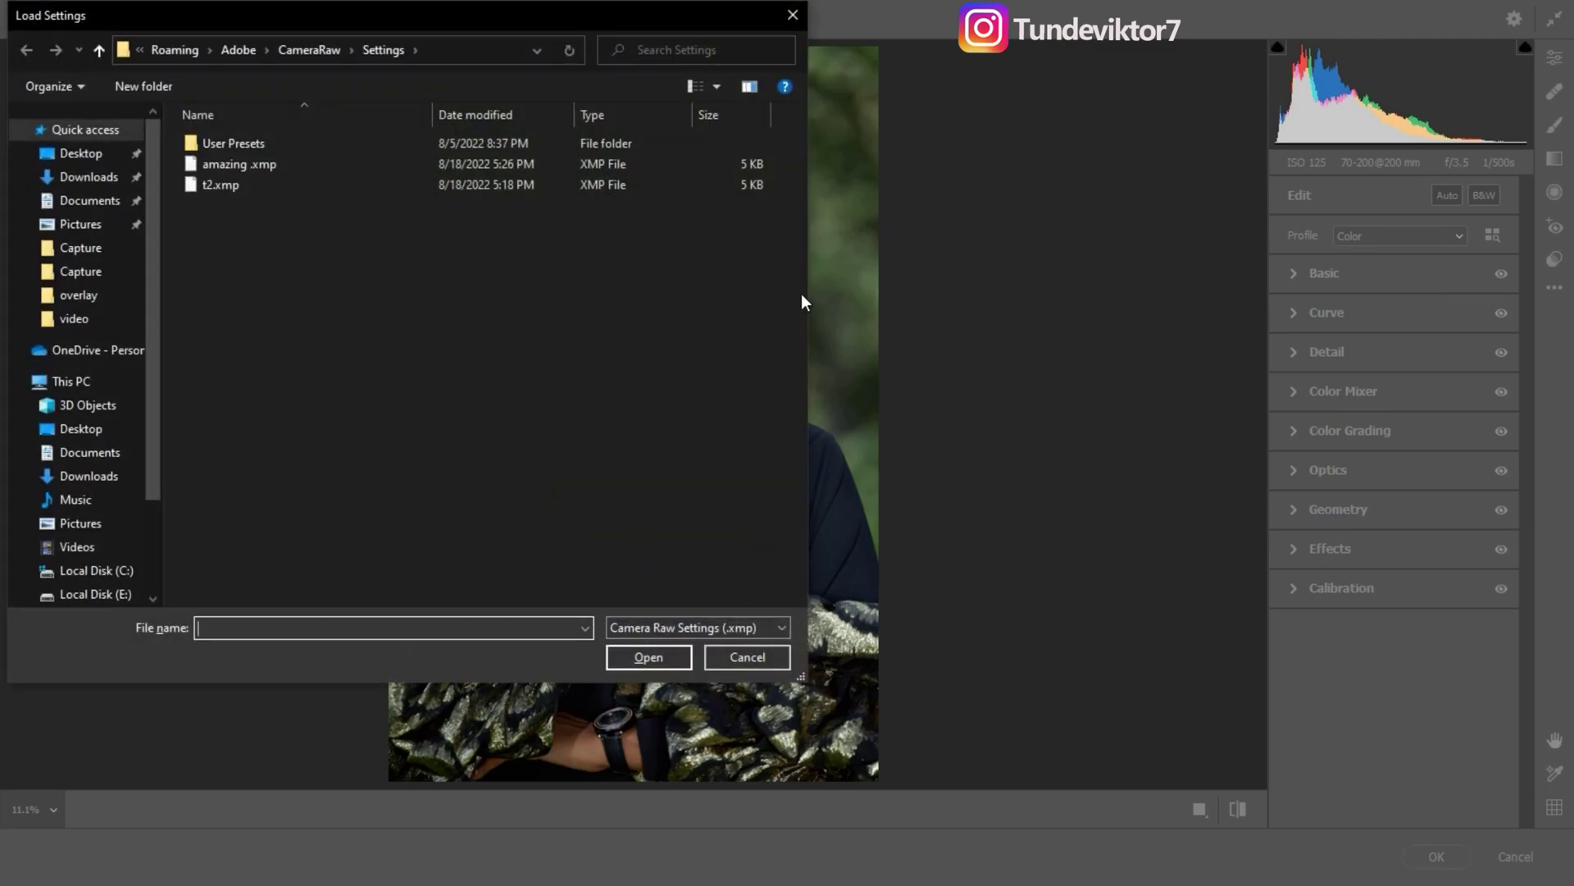
pyautogui.click(274, 164)
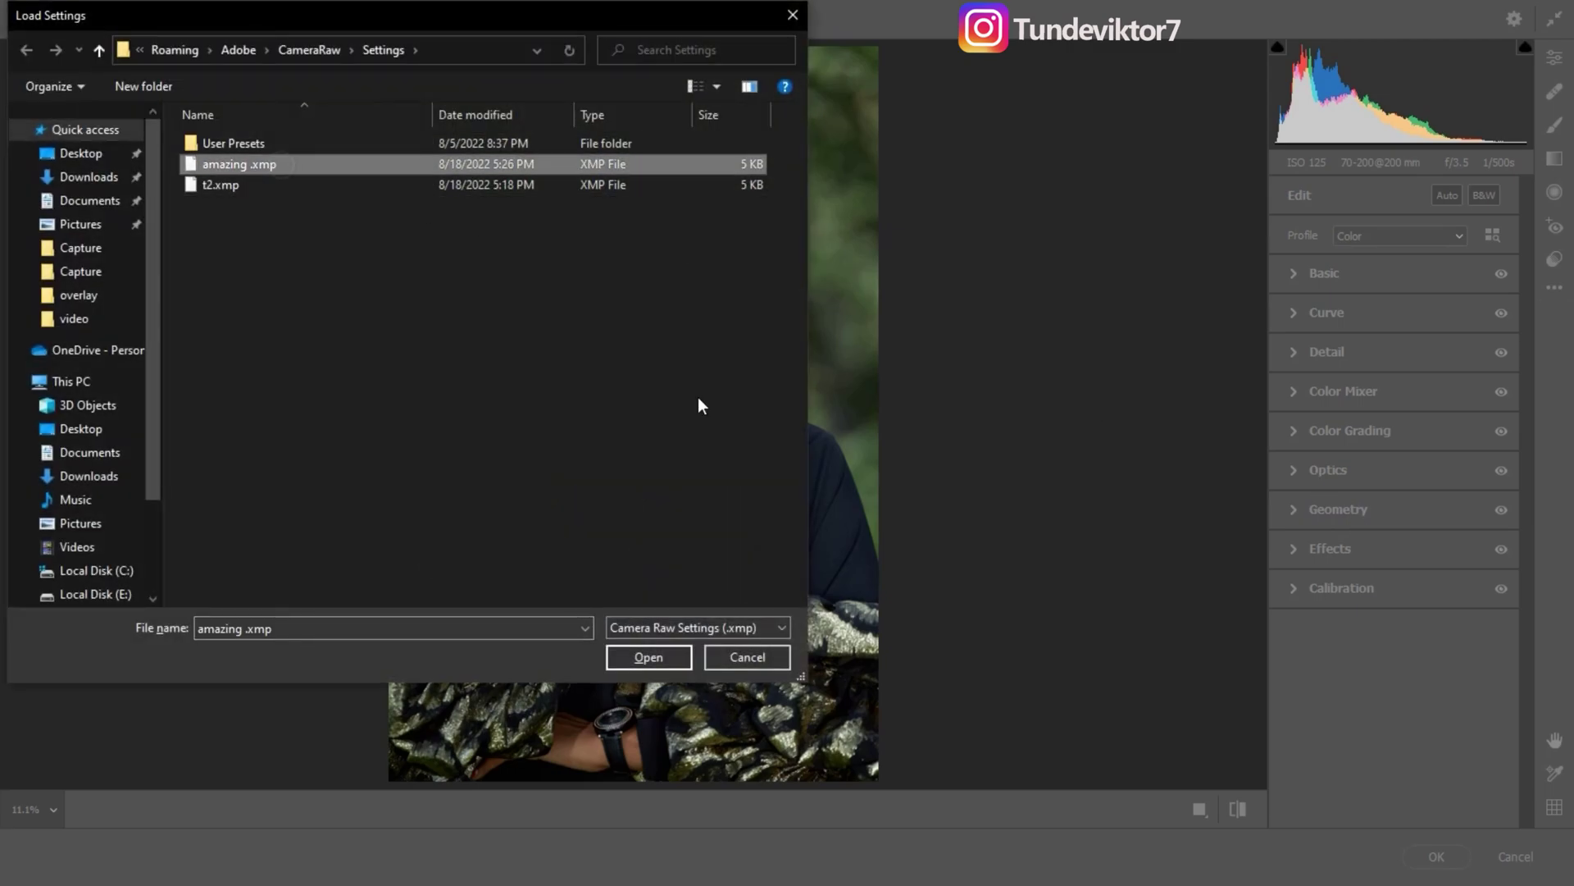
pyautogui.click(653, 657)
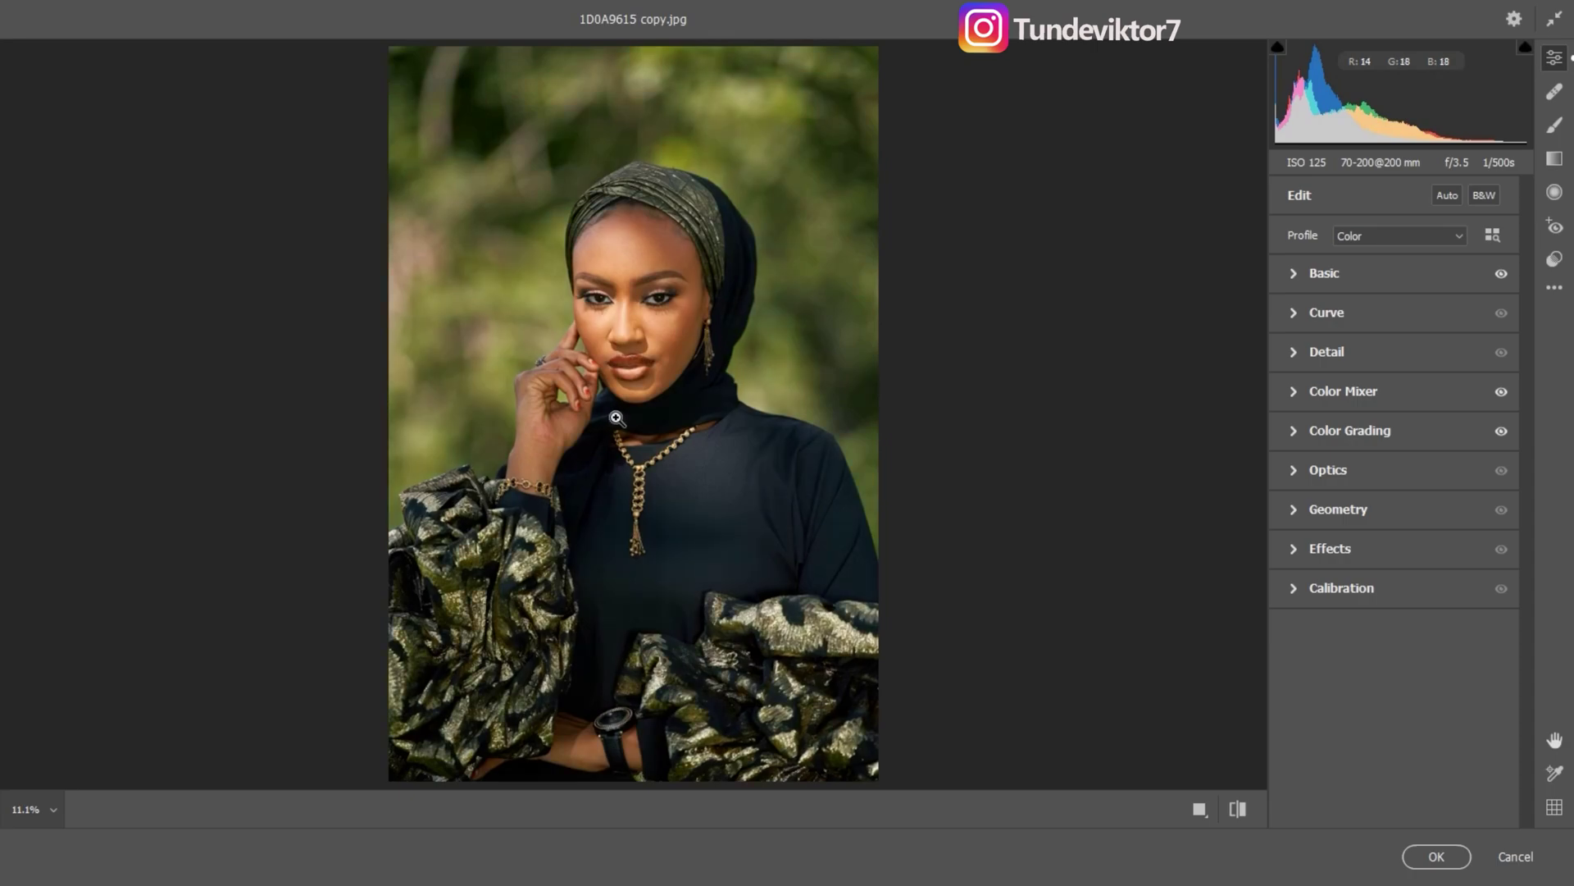
pyautogui.click(1431, 849)
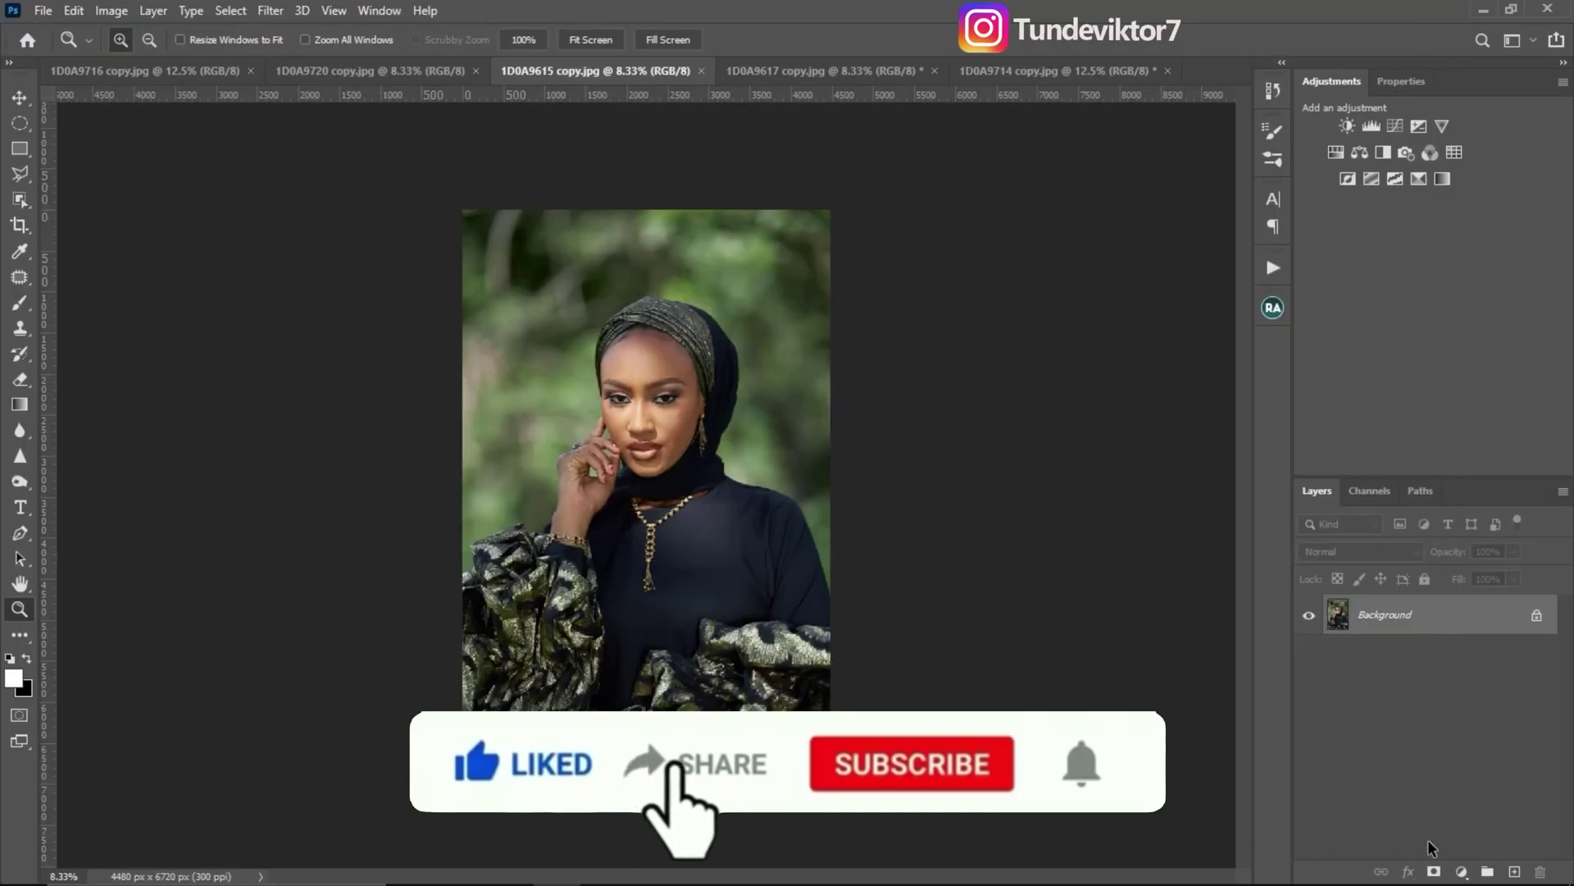